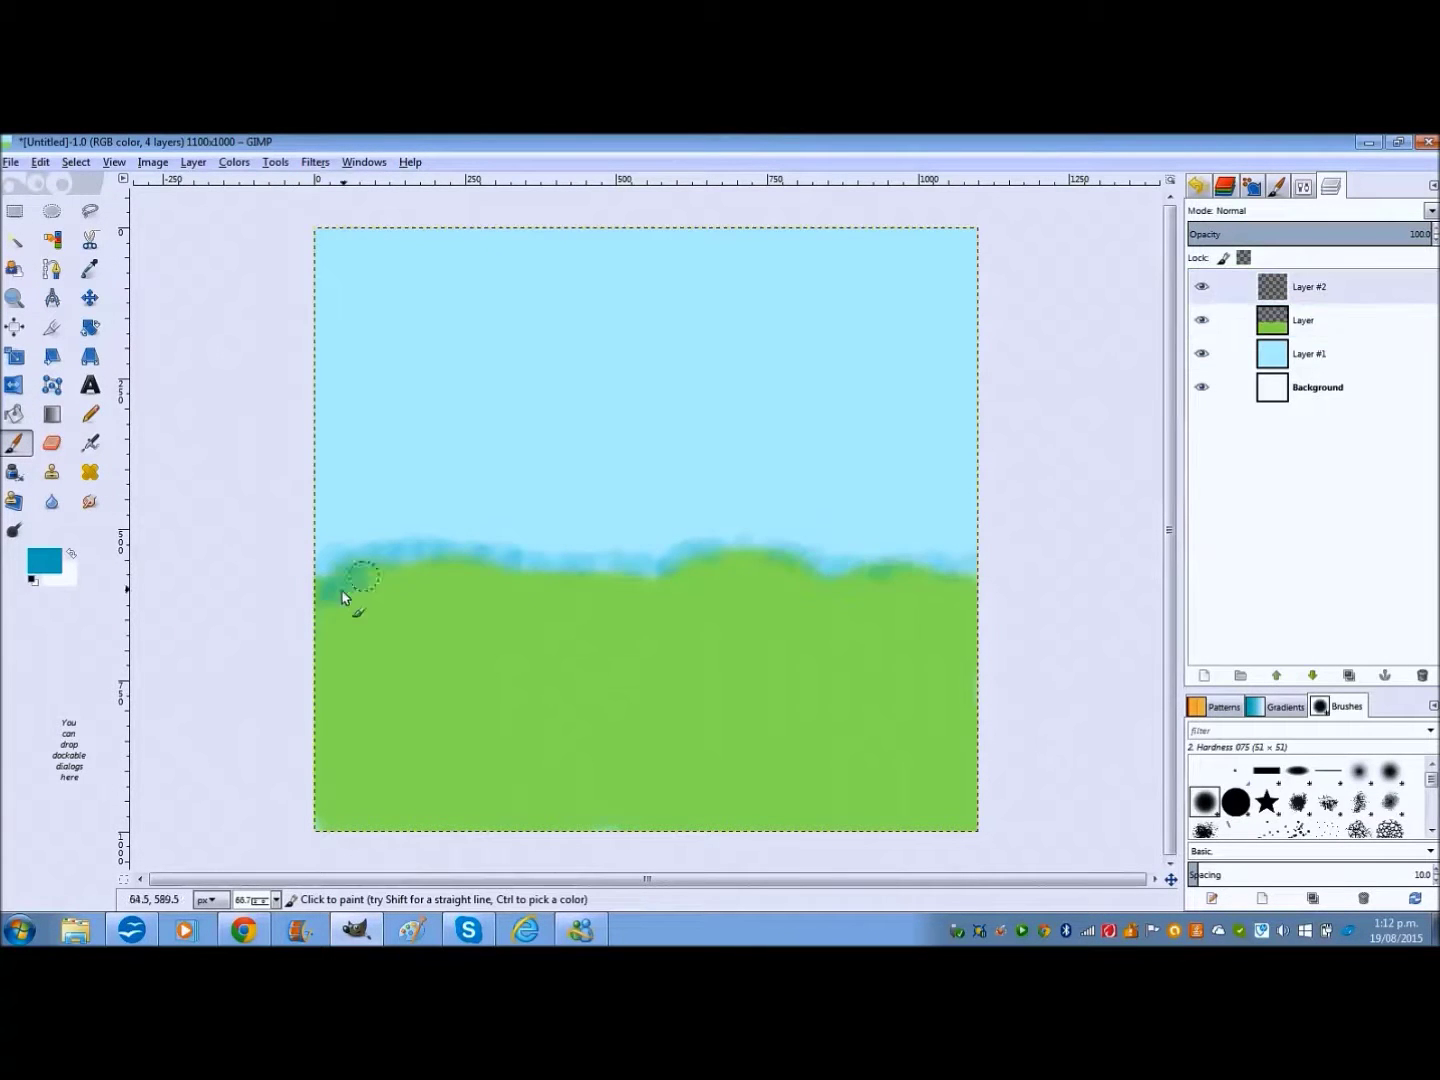
# Step: Paint darker blue-green dabs over the horizon, sky dip and canvas edges, then start smudging the horizon
pyautogui.moveTo(519, 588)
pyautogui.mouseDown()
pyautogui.moveTo(354, 553)
pyautogui.moveTo(364, 505)
pyautogui.moveTo(724, 534)
pyautogui.moveTo(934, 635)
pyautogui.moveTo(949, 705)
pyautogui.mouseUp()
pyautogui.moveTo(776, 600)
pyautogui.mouseDown()
pyautogui.moveTo(617, 669)
pyautogui.moveTo(975, 320)
pyautogui.moveTo(381, 487)
pyautogui.moveTo(932, 370)
pyautogui.moveTo(473, 475)
pyautogui.moveTo(379, 270)
pyautogui.moveTo(612, 424)
pyautogui.moveTo(868, 399)
pyautogui.moveTo(829, 410)
pyautogui.moveTo(499, 264)
pyautogui.moveTo(751, 240)
pyautogui.moveTo(752, 267)
pyautogui.moveTo(700, 329)
pyautogui.mouseUp()
pyautogui.moveTo(357, 616)
pyautogui.mouseDown()
pyautogui.moveTo(553, 665)
pyautogui.moveTo(888, 654)
pyautogui.moveTo(665, 681)
pyautogui.moveTo(842, 805)
pyautogui.moveTo(335, 785)
pyautogui.moveTo(546, 810)
pyautogui.mouseUp()
pyautogui.click(89, 501)
pyautogui.moveTo(319, 548)
pyautogui.mouseDown()
pyautogui.moveTo(826, 574)
pyautogui.moveTo(650, 505)
pyautogui.mouseUp()
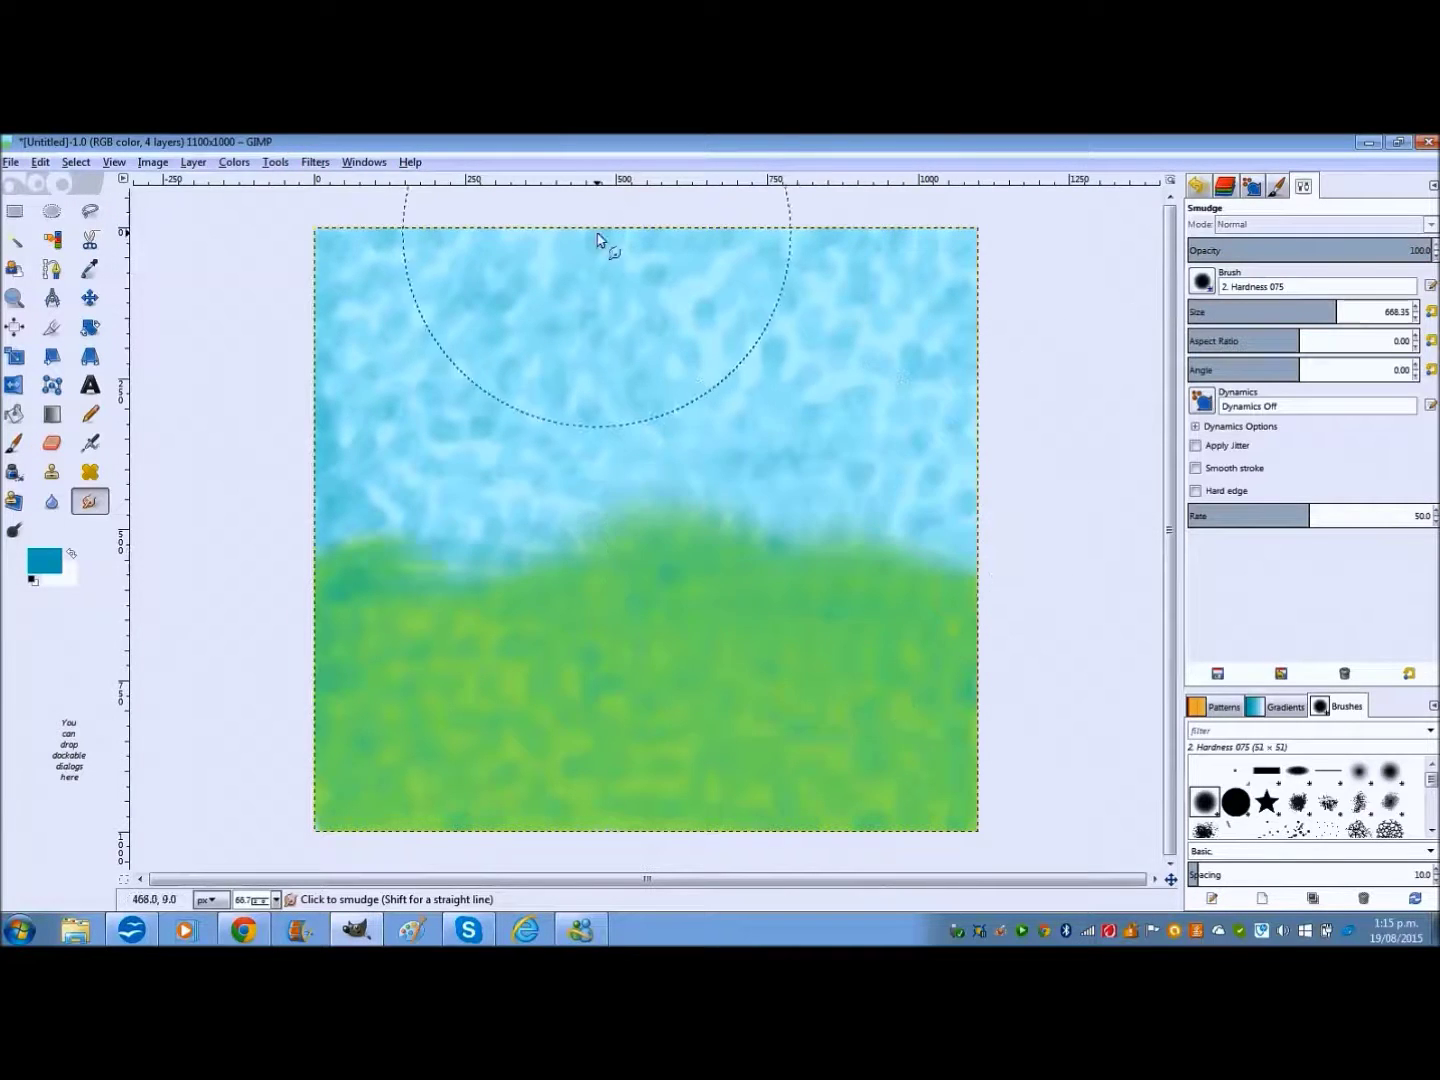
# Step: On Layer #2, smudge the horizon so the sky blends into the grass
pyautogui.click(1330, 184)
pyautogui.click(1291, 288)
pyautogui.moveTo(431, 591)
pyautogui.mouseDown()
pyautogui.moveTo(490, 617)
pyautogui.moveTo(392, 560)
pyautogui.mouseUp()
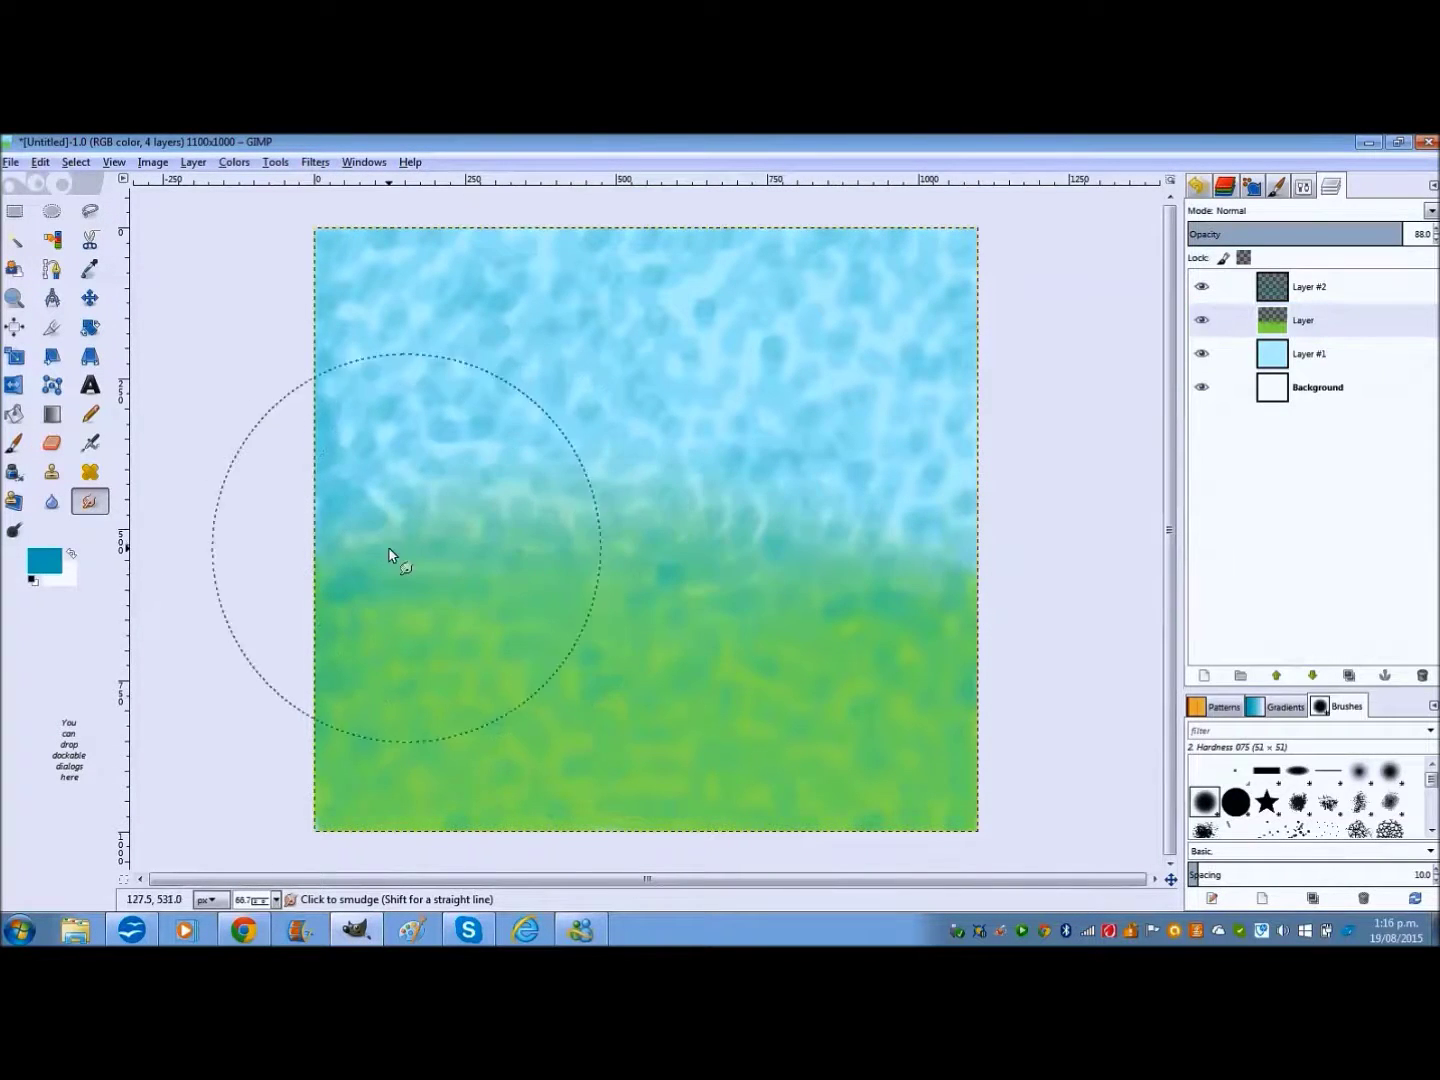
# Step: On a new Layer #3, paint a brown tree trunk with branches
pyautogui.hotkey('ctrl', 'shift', 'n')
pyautogui.press('Return')
pyautogui.click(1303, 184)
pyautogui.press('p')
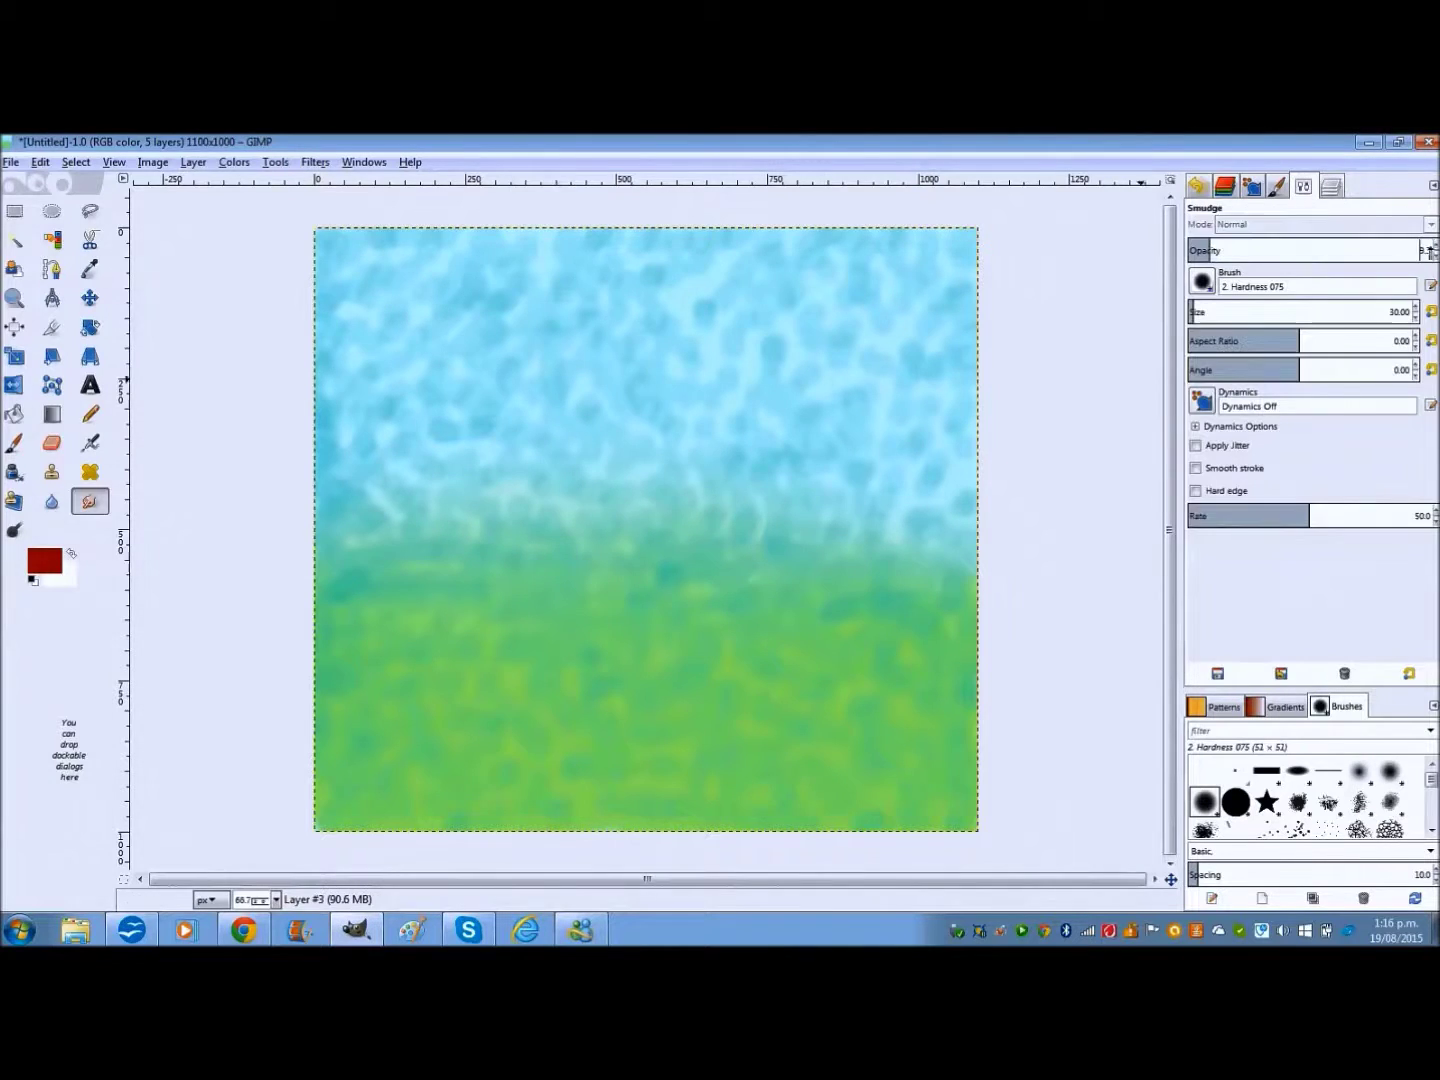
pyautogui.moveTo(527, 558)
pyautogui.mouseDown()
pyautogui.moveTo(571, 572)
pyautogui.moveTo(689, 420)
pyautogui.moveTo(505, 411)
pyautogui.moveTo(538, 464)
pyautogui.moveTo(541, 408)
pyautogui.moveTo(689, 425)
pyautogui.mouseUp()
# Step: Add a new Layer #4 for foliage and pick a green paint colour
pyautogui.hotkey('ctrl', 'shift', 'n')
pyautogui.press('Return')
pyautogui.click(44, 562)
pyautogui.click(326, 601)
pyautogui.click(1303, 185)
# Step: Fill out the green crown over the branches, then choose a dark red colour
pyautogui.moveTo(620, 380)
pyautogui.mouseDown()
pyautogui.moveTo(556, 386)
pyautogui.moveTo(661, 450)
pyautogui.mouseUp()
pyautogui.moveTo(460, 380)
pyautogui.mouseDown()
pyautogui.moveTo(608, 399)
pyautogui.moveTo(599, 475)
pyautogui.mouseUp()
pyautogui.click(44, 561)
pyautogui.click(330, 601)
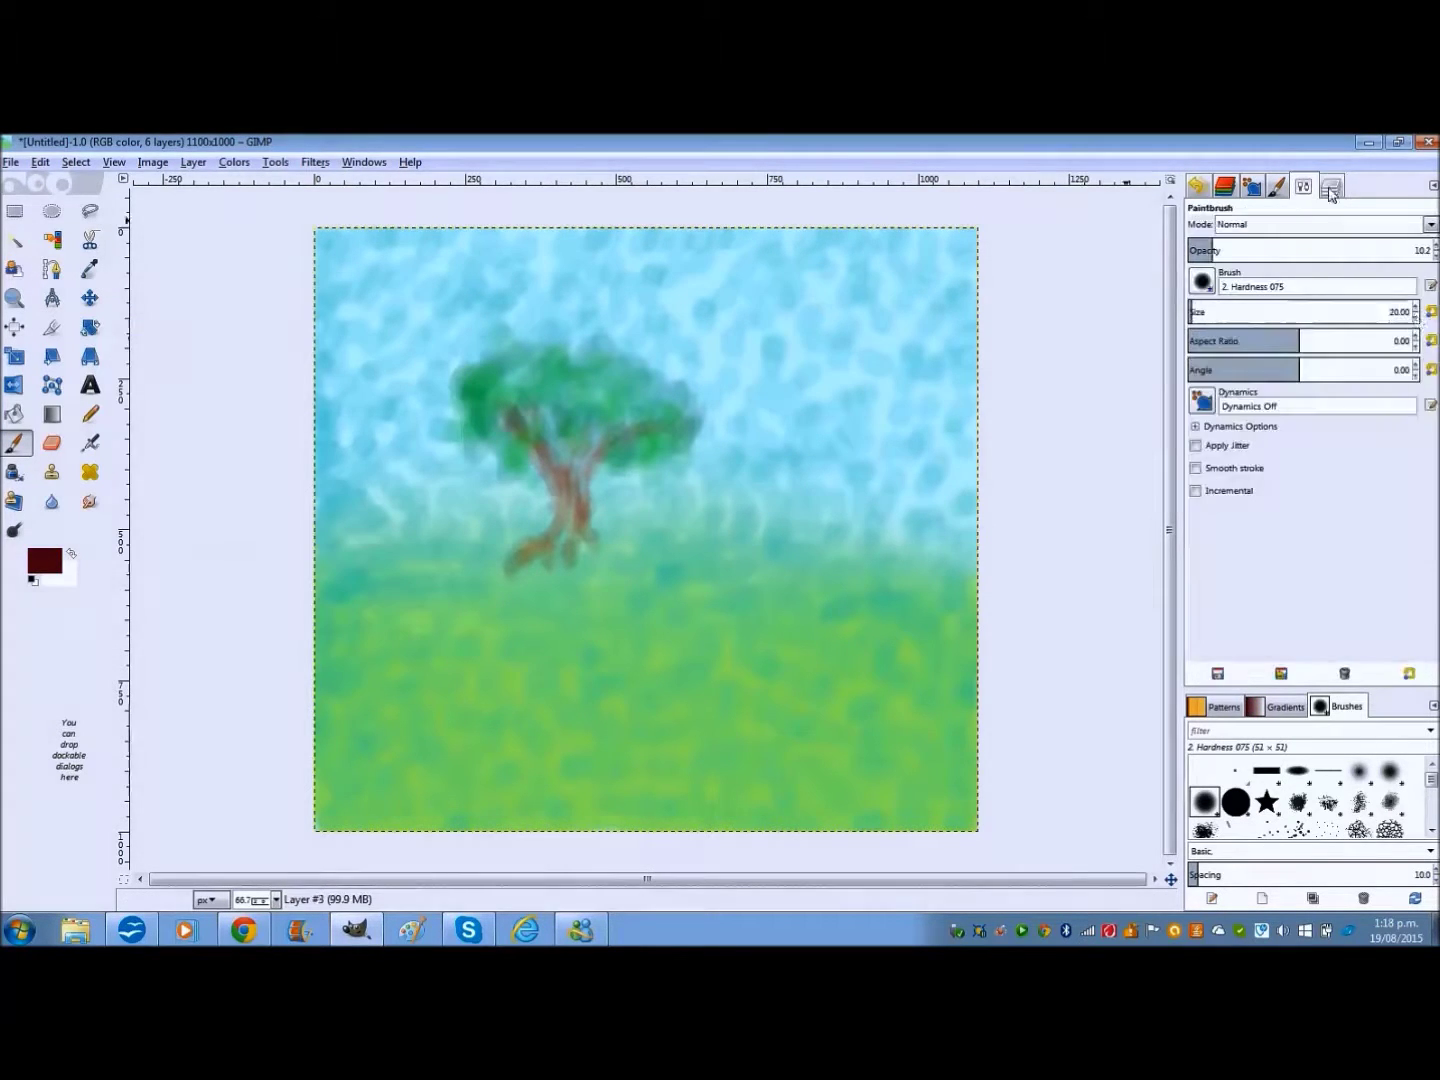
pyautogui.click(1331, 184)
# Step: Darken the trunk on Layer #3, pick a dark blue-purple, and return to Layer #4
pyautogui.click(1310, 320)
pyautogui.moveTo(560, 535); pyautogui.dragTo(534, 465)
pyautogui.click(1310, 287)
pyautogui.click(44, 561)
pyautogui.click(331, 601)
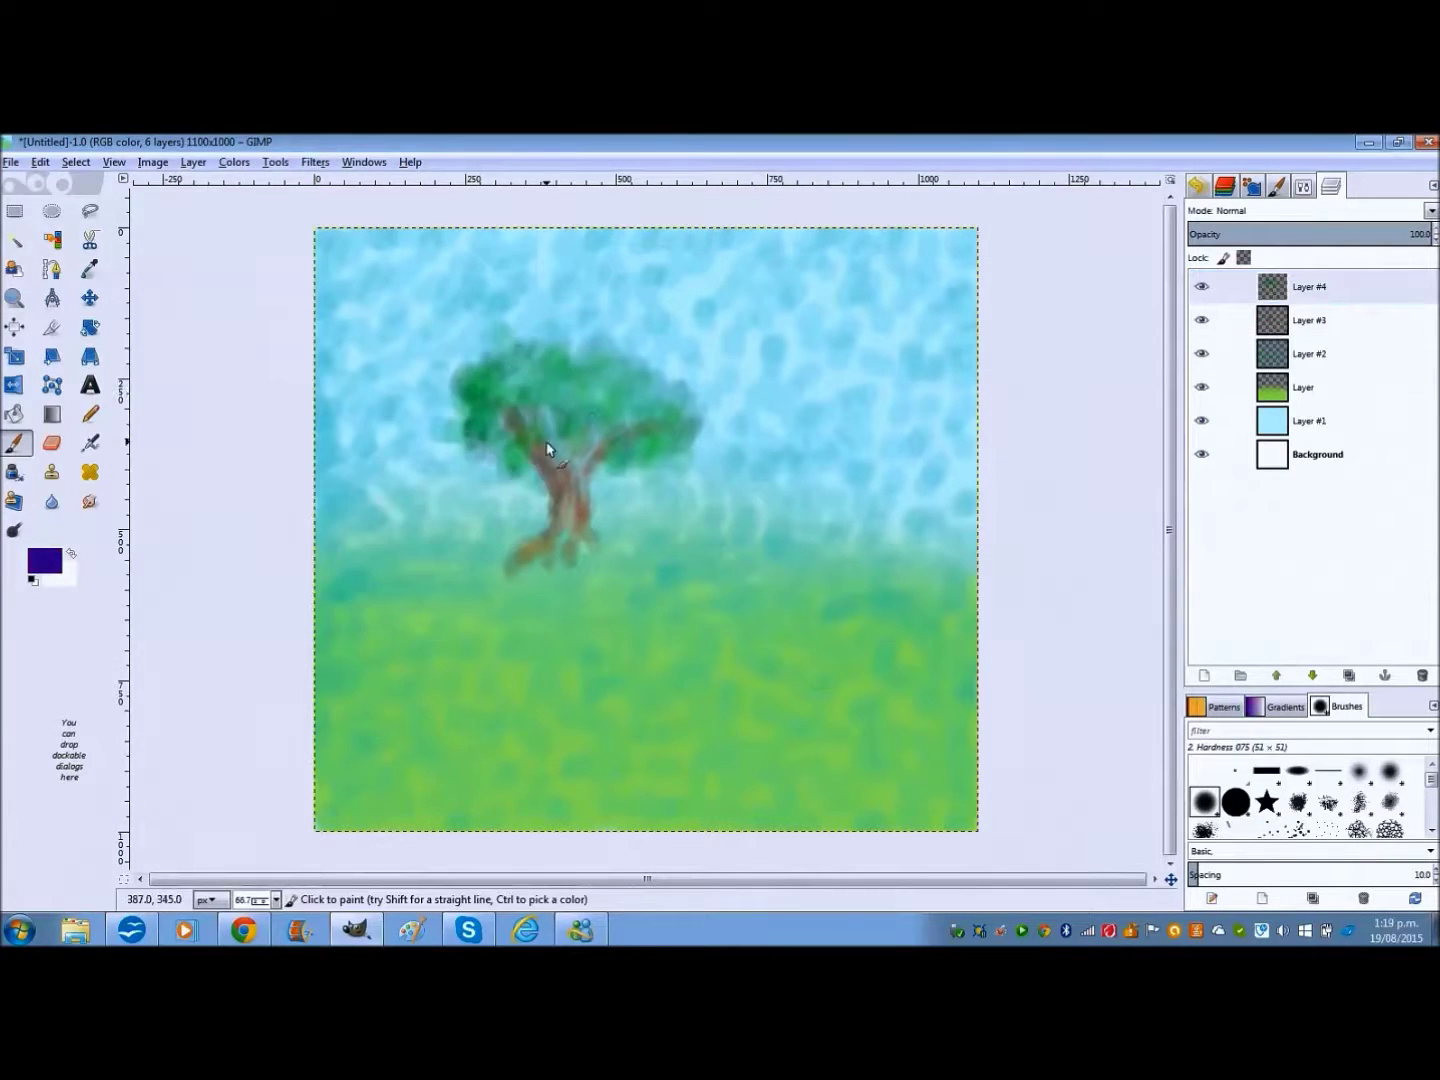
# Step: Sample dark colours from the painting and shade the trunk's left side
pyautogui.click(1303, 184)
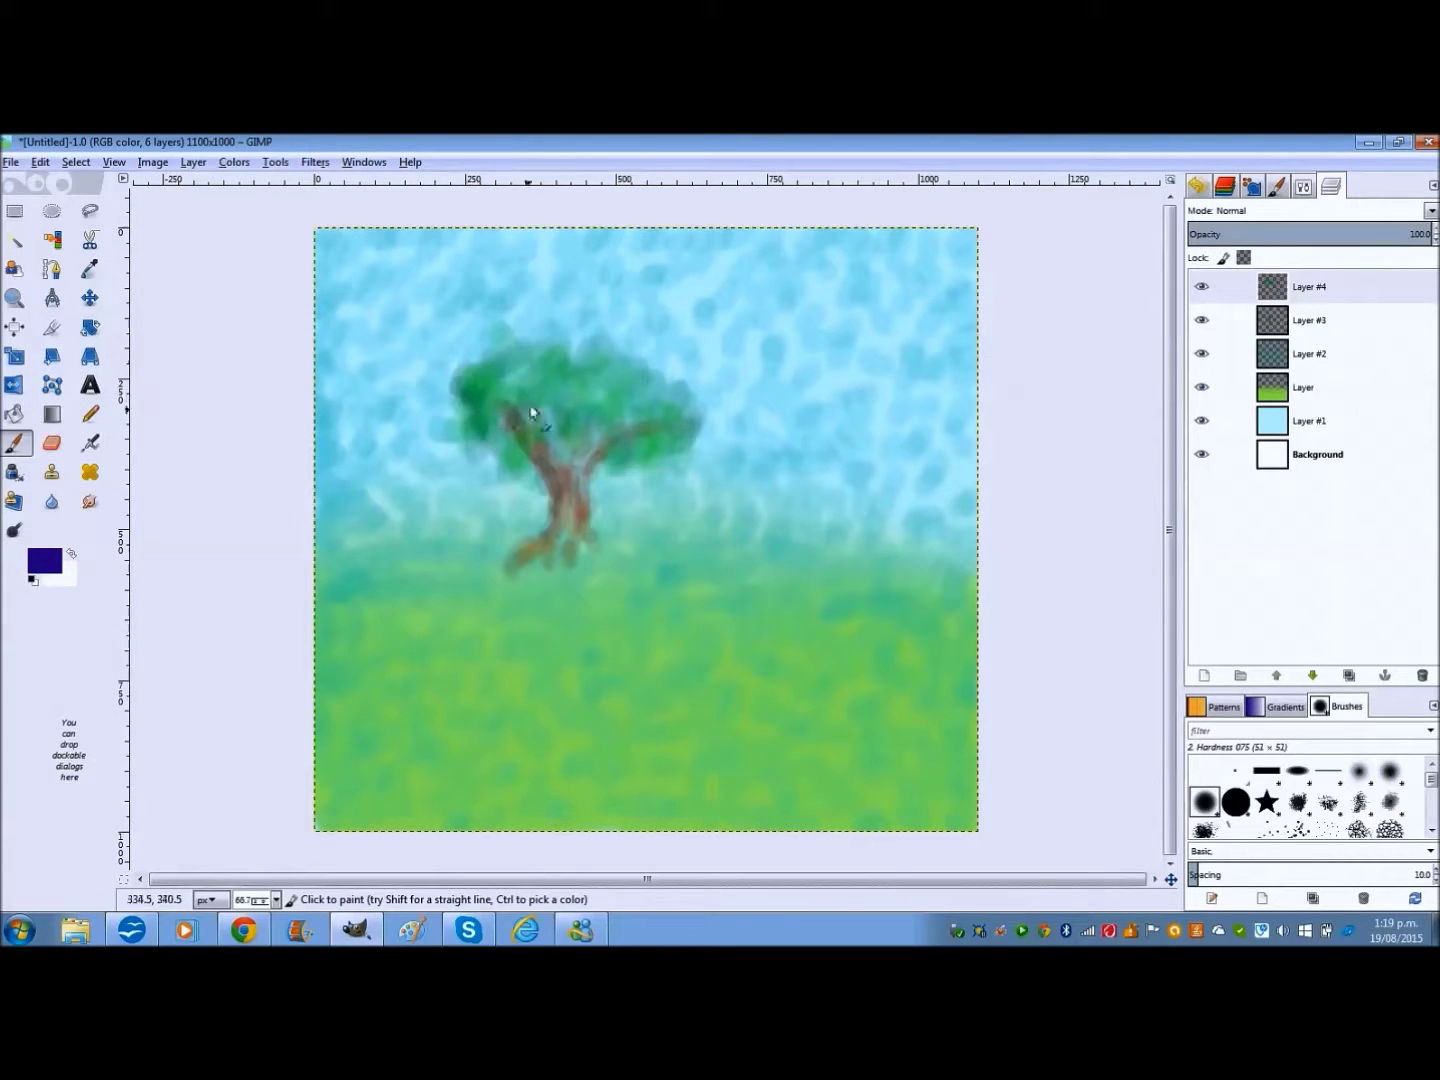
pyautogui.keyDown('ctrl'); pyautogui.click(468, 406); pyautogui.keyUp('ctrl')
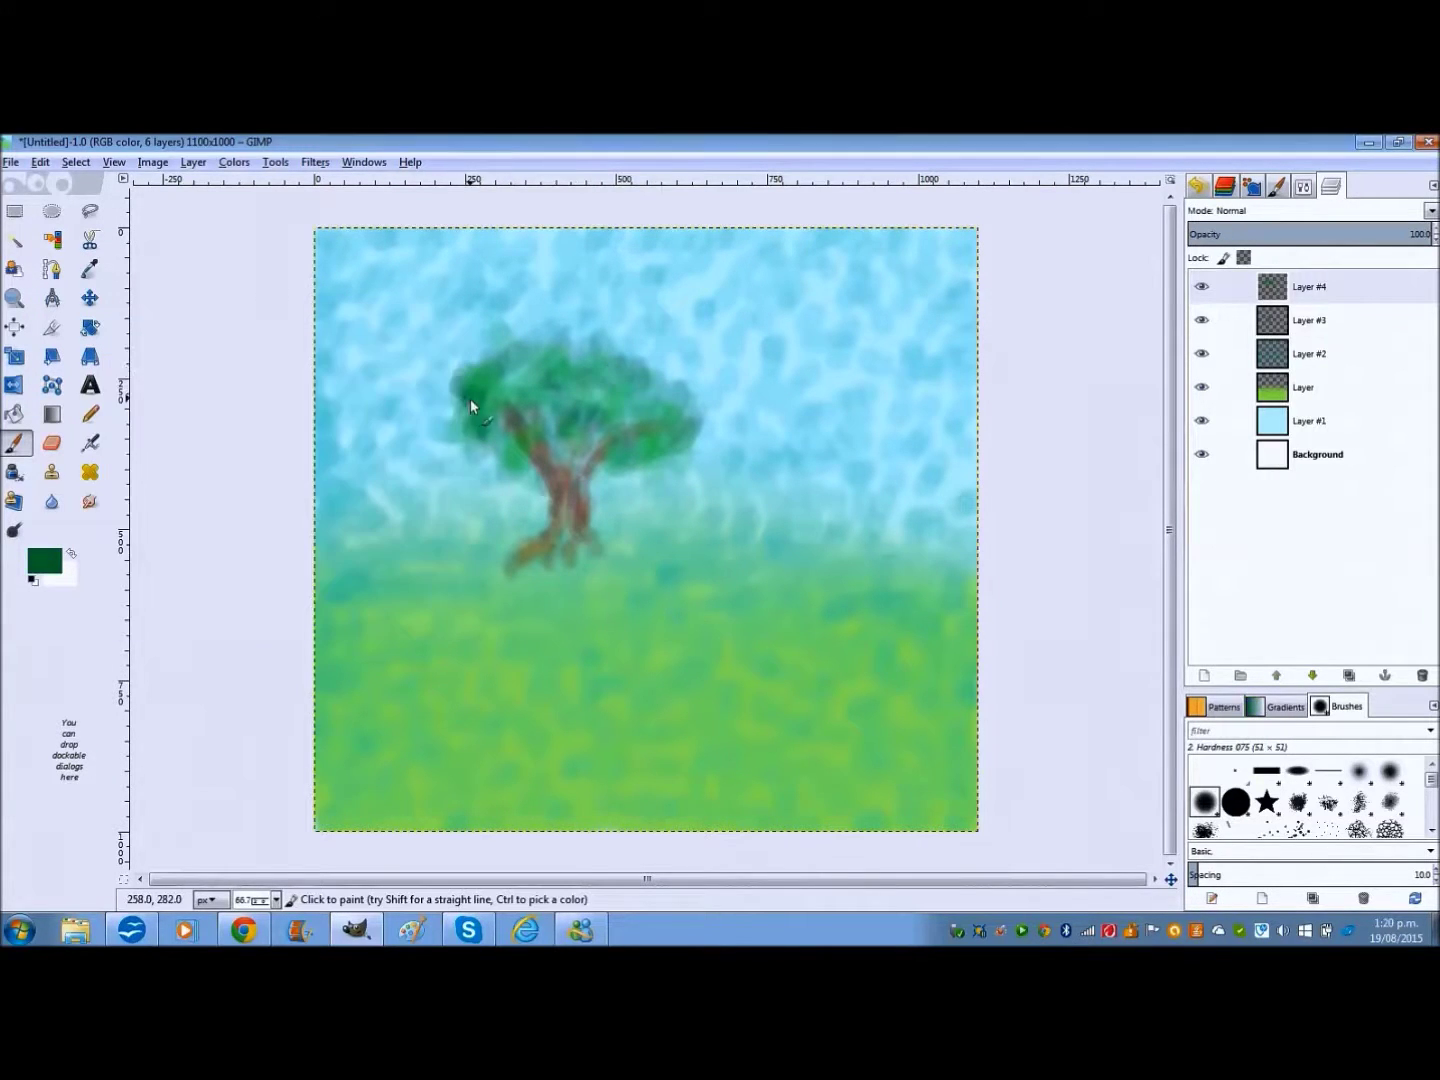
pyautogui.keyDown('ctrl'); pyautogui.click(515, 498); pyautogui.keyUp('ctrl')
pyautogui.moveTo(514, 498); pyautogui.dragTo(507, 494)
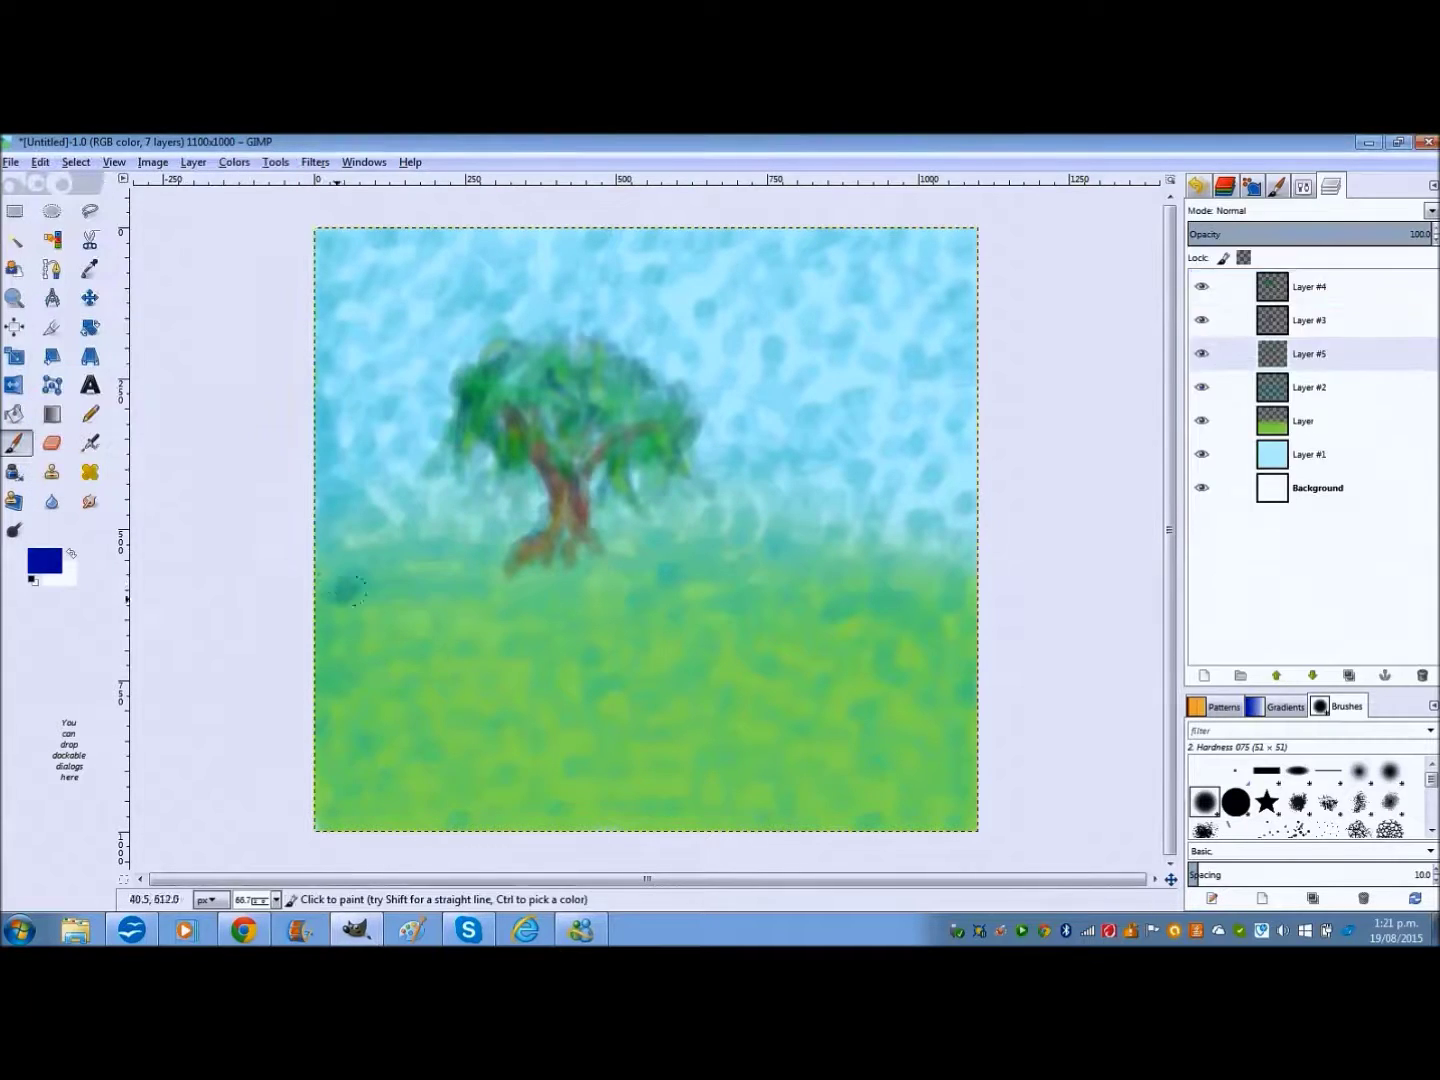
# Step: Glaze the full horizon, its right end and the tree base darker blue-green
pyautogui.moveTo(329, 589)
pyautogui.mouseDown()
pyautogui.moveTo(305, 771)
pyautogui.moveTo(955, 620)
pyautogui.mouseUp()
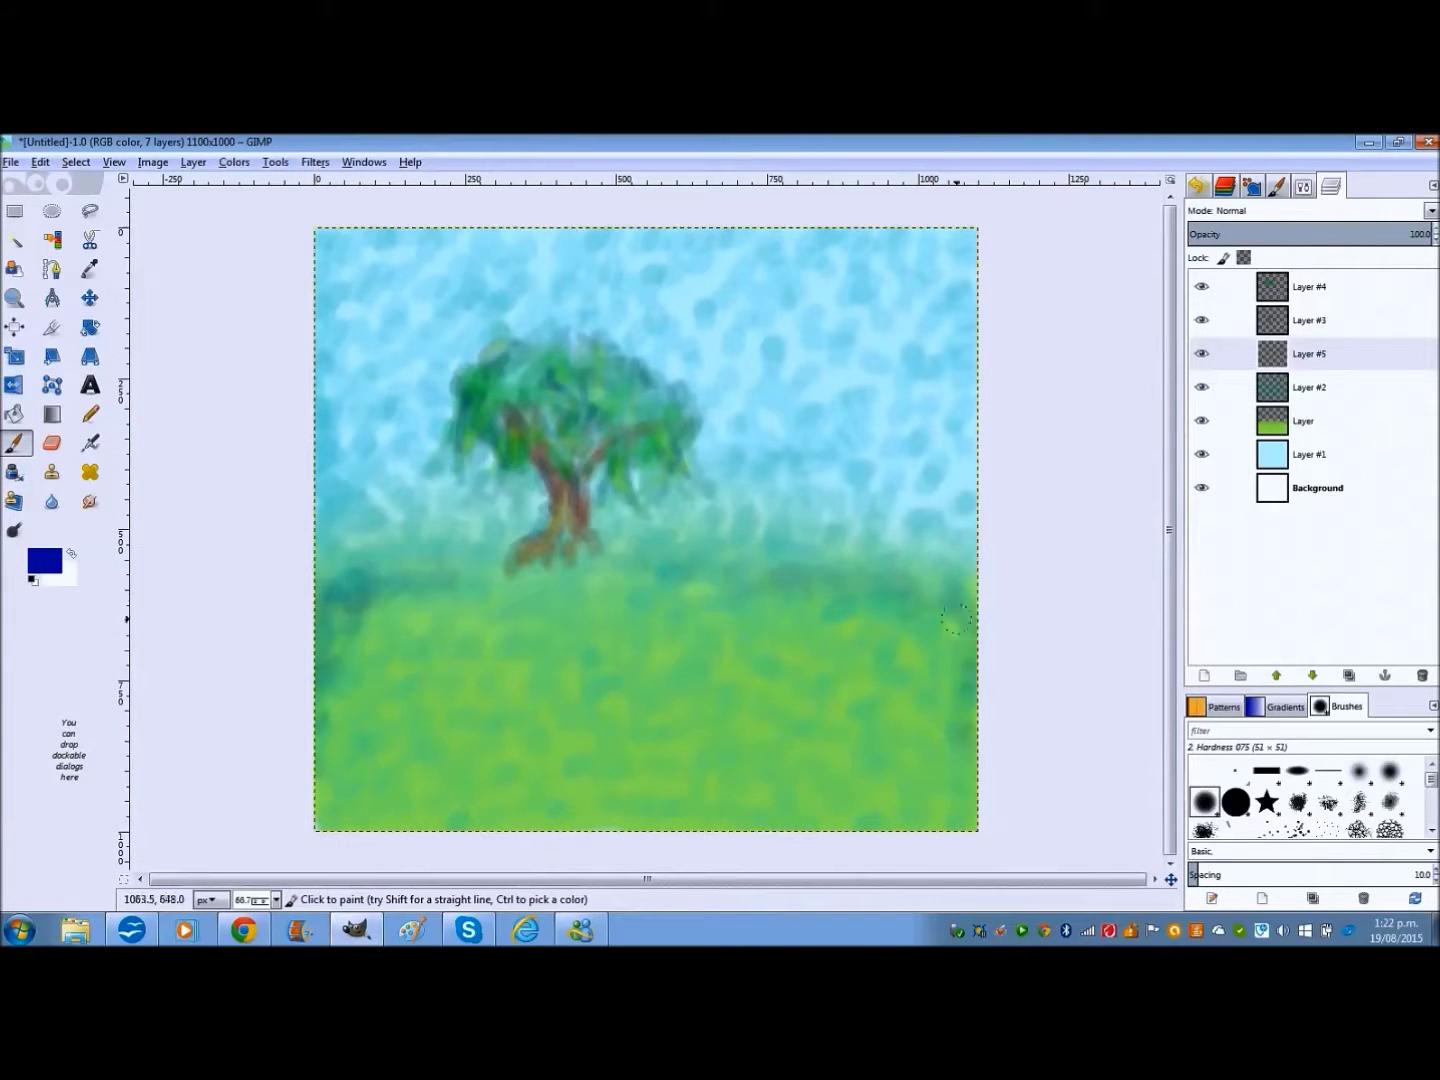
pyautogui.click(1303, 185)
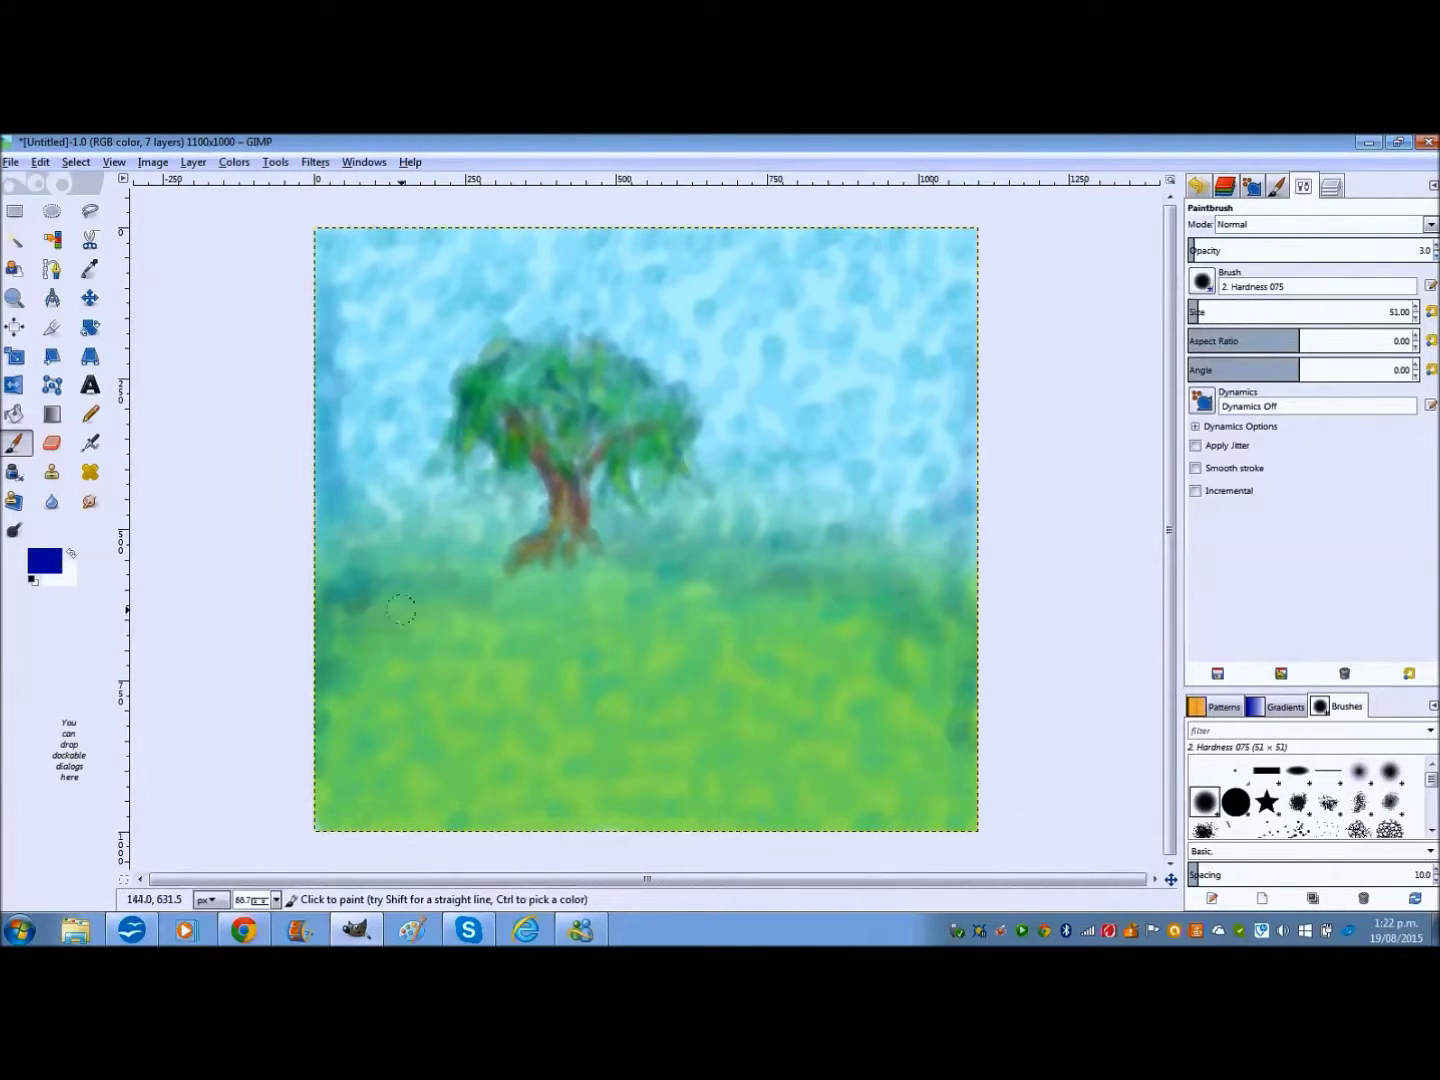
pyautogui.moveTo(938, 560); pyautogui.dragTo(834, 632)
pyautogui.moveTo(548, 490)
pyautogui.mouseDown()
pyautogui.moveTo(599, 481)
pyautogui.moveTo(600, 546)
pyautogui.moveTo(786, 662)
pyautogui.moveTo(363, 748)
pyautogui.moveTo(756, 690)
pyautogui.mouseUp()
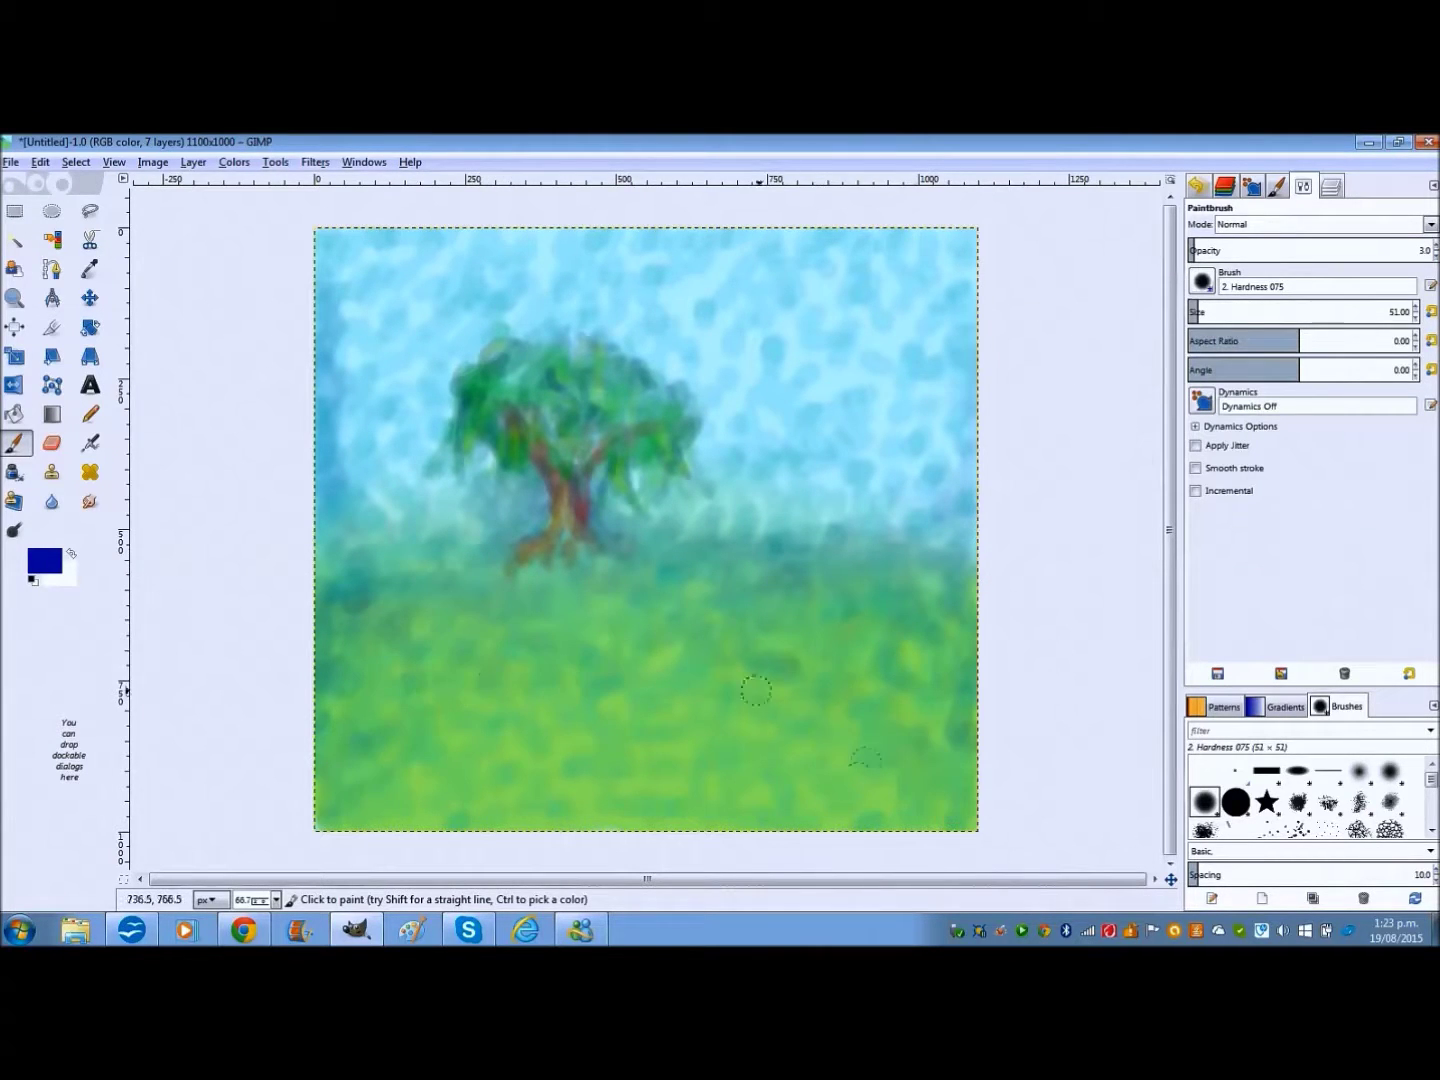
# Step: Darken the left canvas edge, right sky and scattered sky and grass patches, resizing the brush
pyautogui.moveTo(359, 797); pyautogui.dragTo(356, 261)
pyautogui.moveTo(936, 586)
pyautogui.mouseDown()
pyautogui.moveTo(938, 309)
pyautogui.moveTo(701, 235)
pyautogui.moveTo(897, 421)
pyautogui.moveTo(455, 540)
pyautogui.moveTo(336, 555)
pyautogui.moveTo(405, 607)
pyautogui.mouseUp()
pyautogui.moveTo(612, 587)
pyautogui.mouseDown()
pyautogui.moveTo(975, 685)
pyautogui.moveTo(870, 550)
pyautogui.moveTo(968, 381)
pyautogui.moveTo(900, 530)
pyautogui.mouseUp()
pyautogui.moveTo(275, 541)
pyautogui.mouseDown()
pyautogui.moveTo(340, 440)
pyautogui.moveTo(816, 312)
pyautogui.moveTo(425, 690)
pyautogui.moveTo(510, 660)
pyautogui.mouseUp()
pyautogui.press('[')
pyautogui.press('[')
pyautogui.press('[')
pyautogui.press(']')
pyautogui.press(']')
pyautogui.press(']')
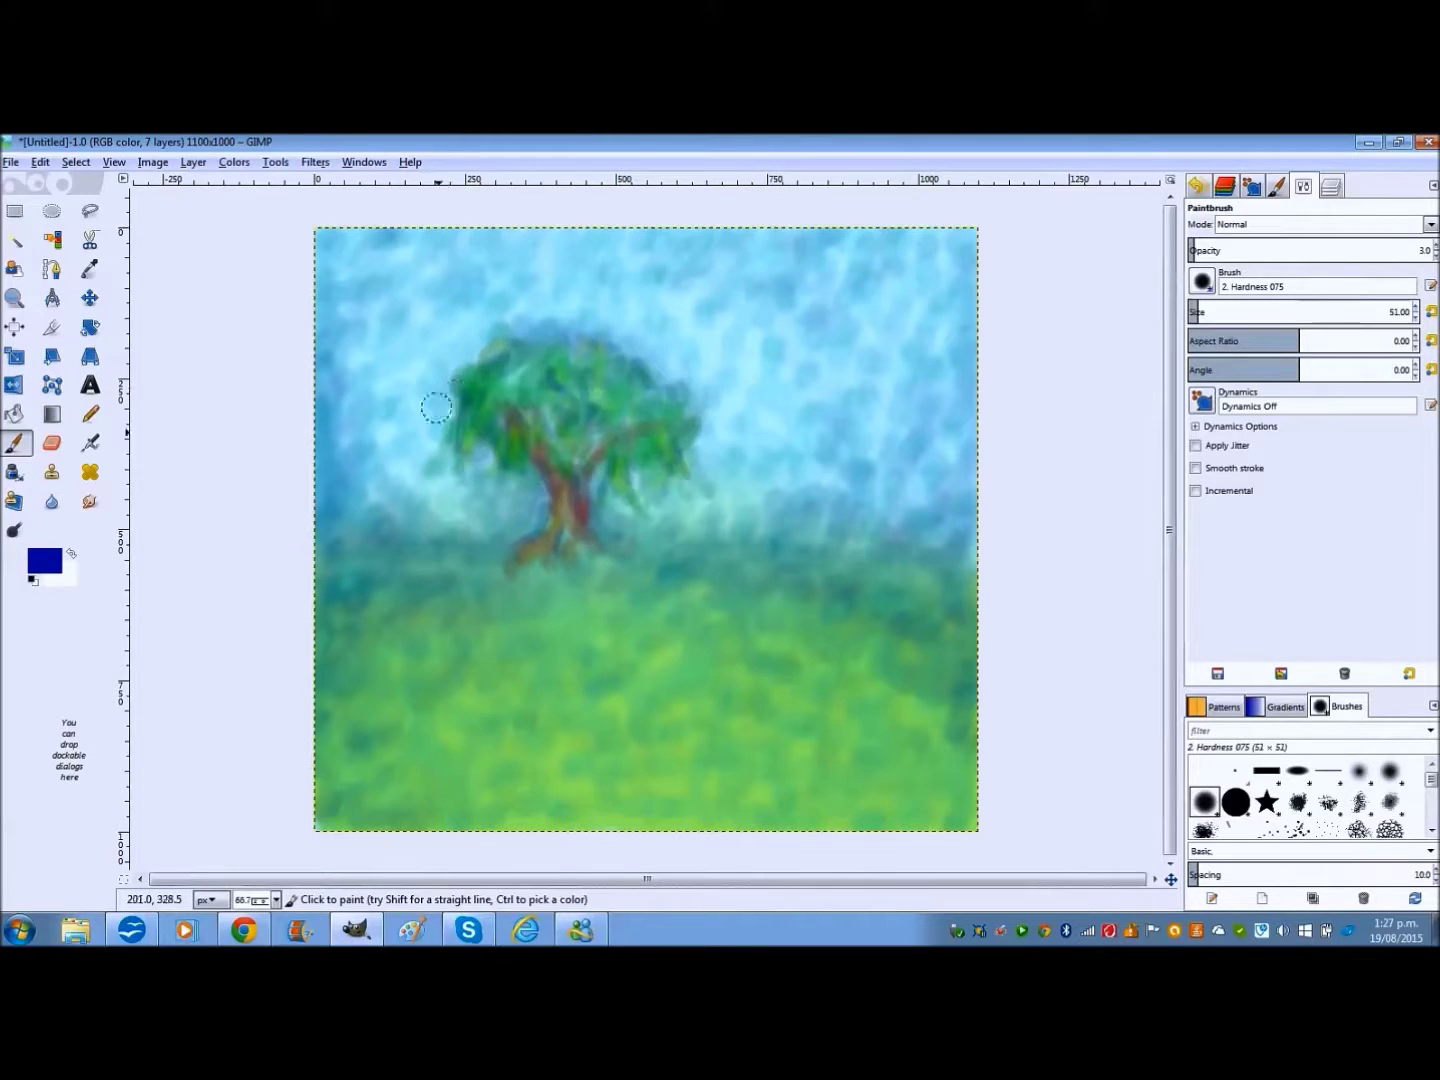
# Step: Move to the top Layer #4 and pick a green paint colour
pyautogui.hotkey('ctrl', 'l')
pyautogui.press('pageup')
pyautogui.press('pageup')
pyautogui.keyDown('ctrl'); pyautogui.click(600, 370); pyautogui.keyUp('ctrl')
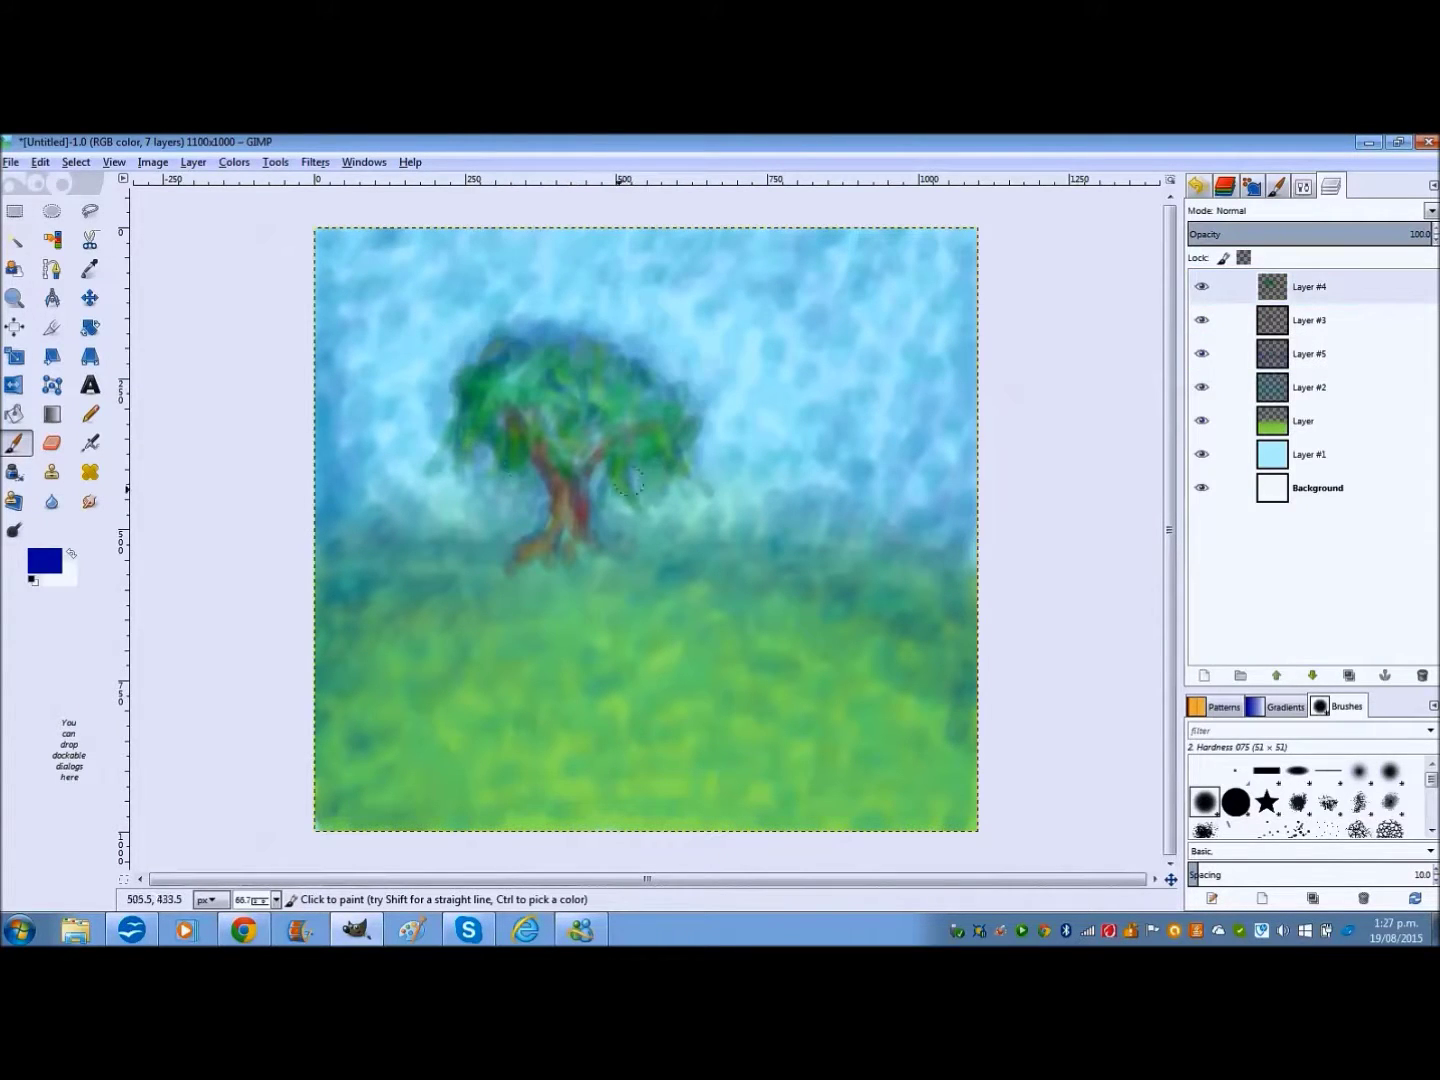
pyautogui.click(1303, 186)
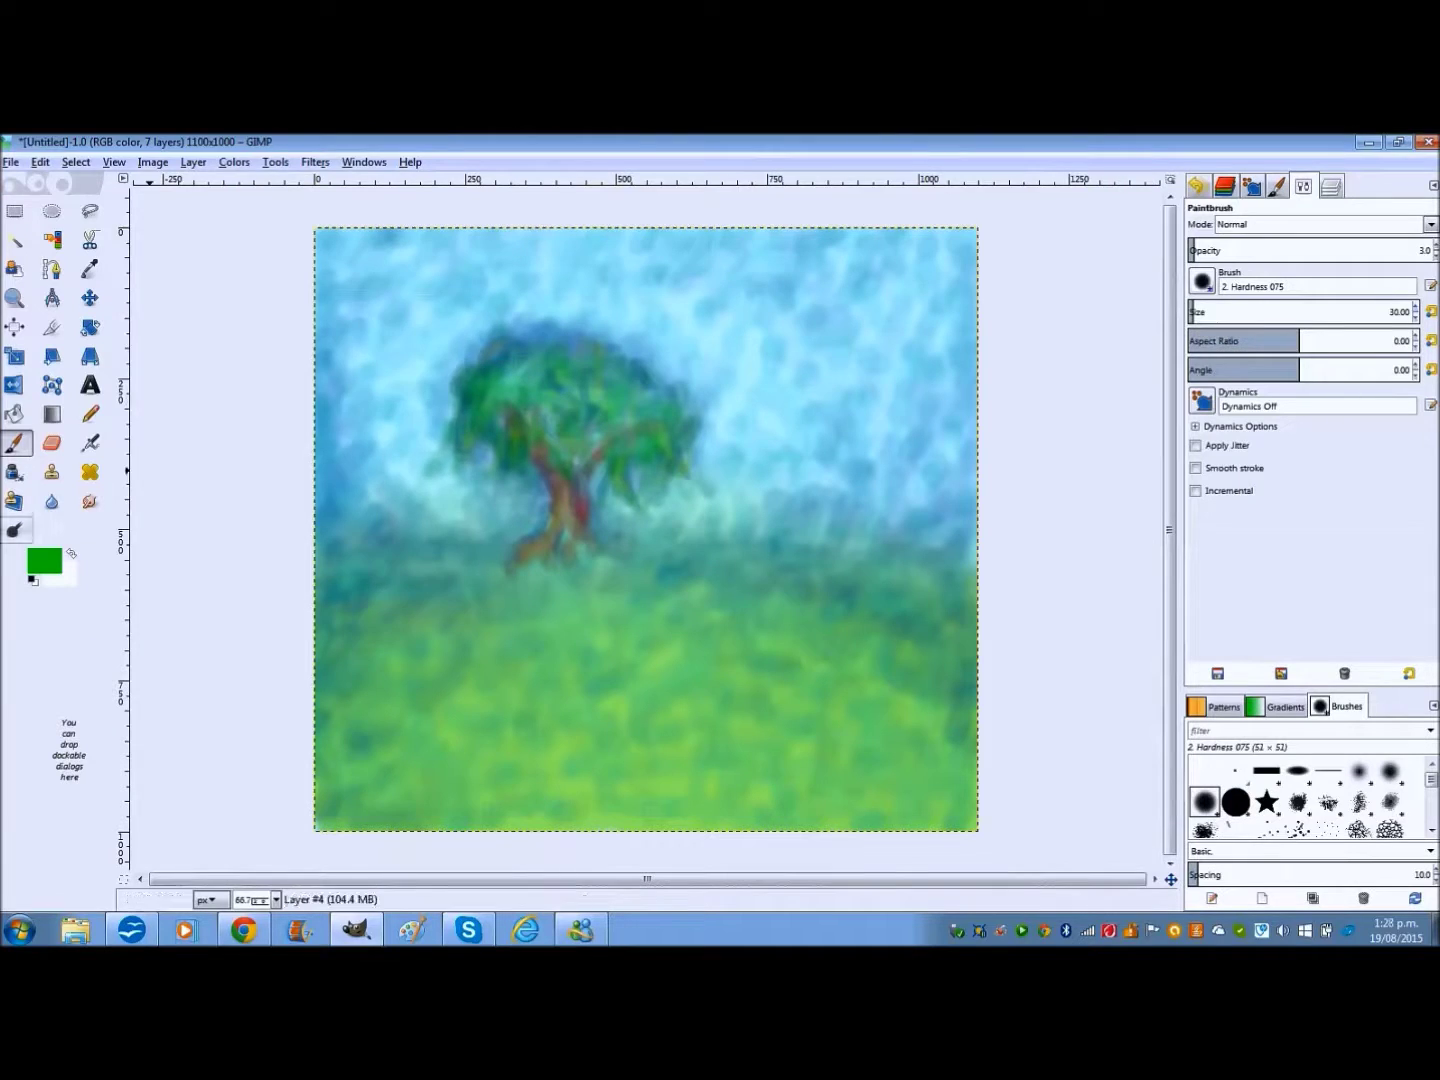
# Step: Sample several colours from the crown, settling on purple, and enlarge the brush
pyautogui.keyDown('ctrl'); pyautogui.click(636, 432); pyautogui.keyUp('ctrl')
pyautogui.keyDown('ctrl'); pyautogui.click(561, 480); pyautogui.keyUp('ctrl')
pyautogui.keyDown('ctrl'); pyautogui.click(420, 456); pyautogui.keyUp('ctrl')
pyautogui.keyDown('ctrl'); pyautogui.click(810, 383); pyautogui.keyUp('ctrl')
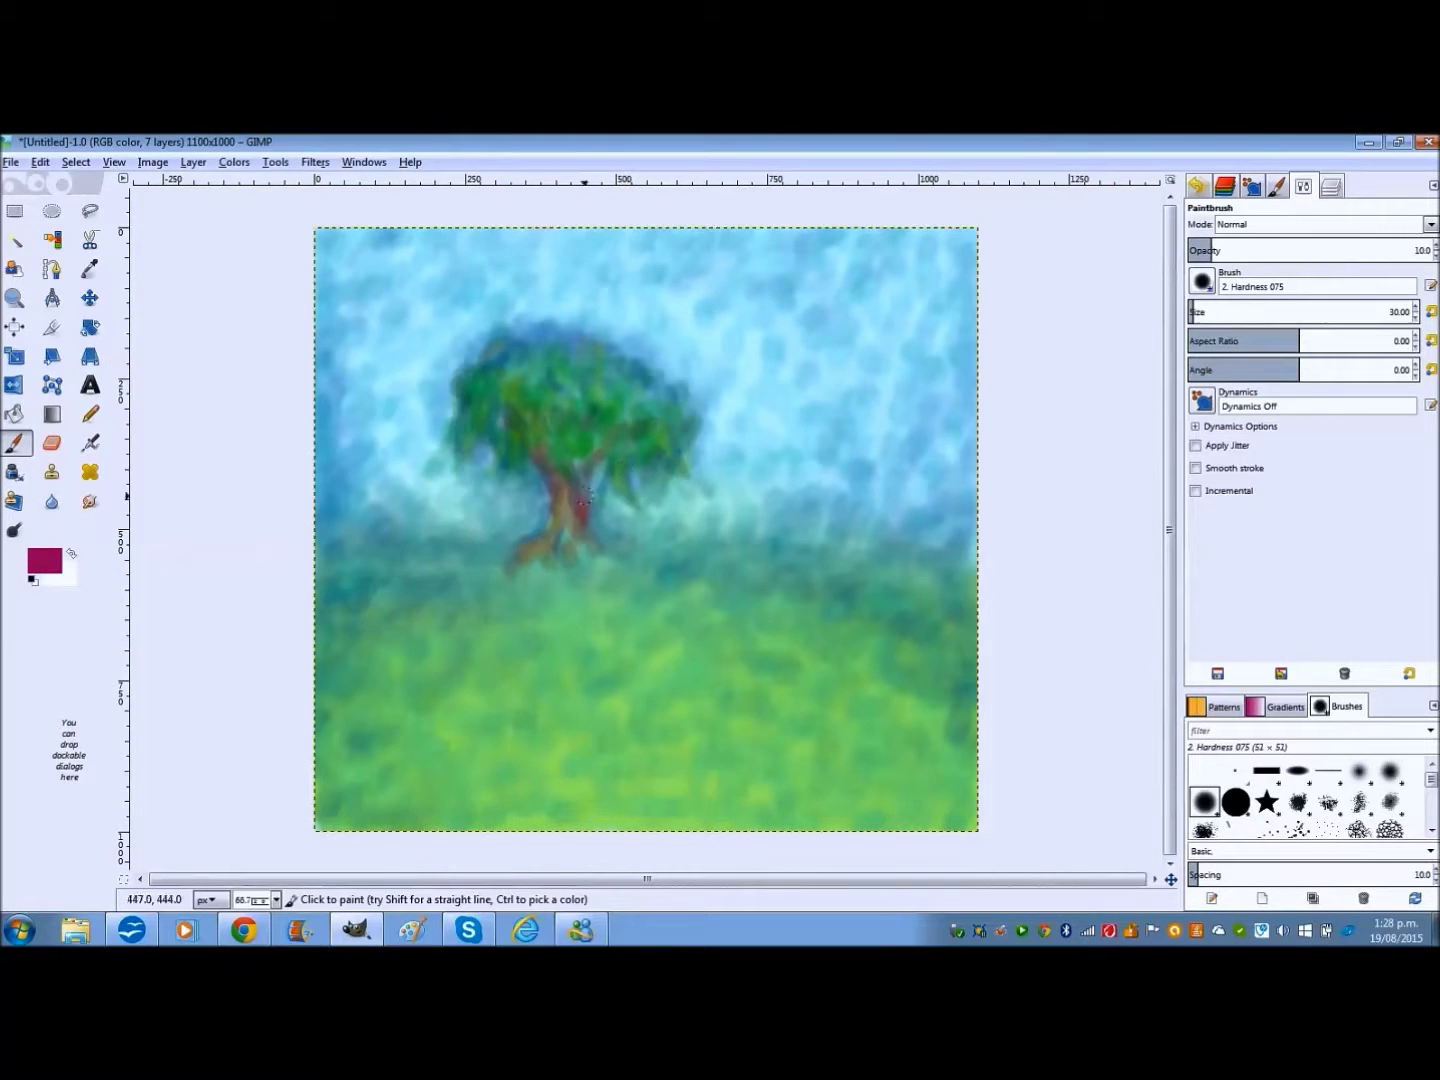
pyautogui.press(']')
pyautogui.press(']')
pyautogui.press(']')
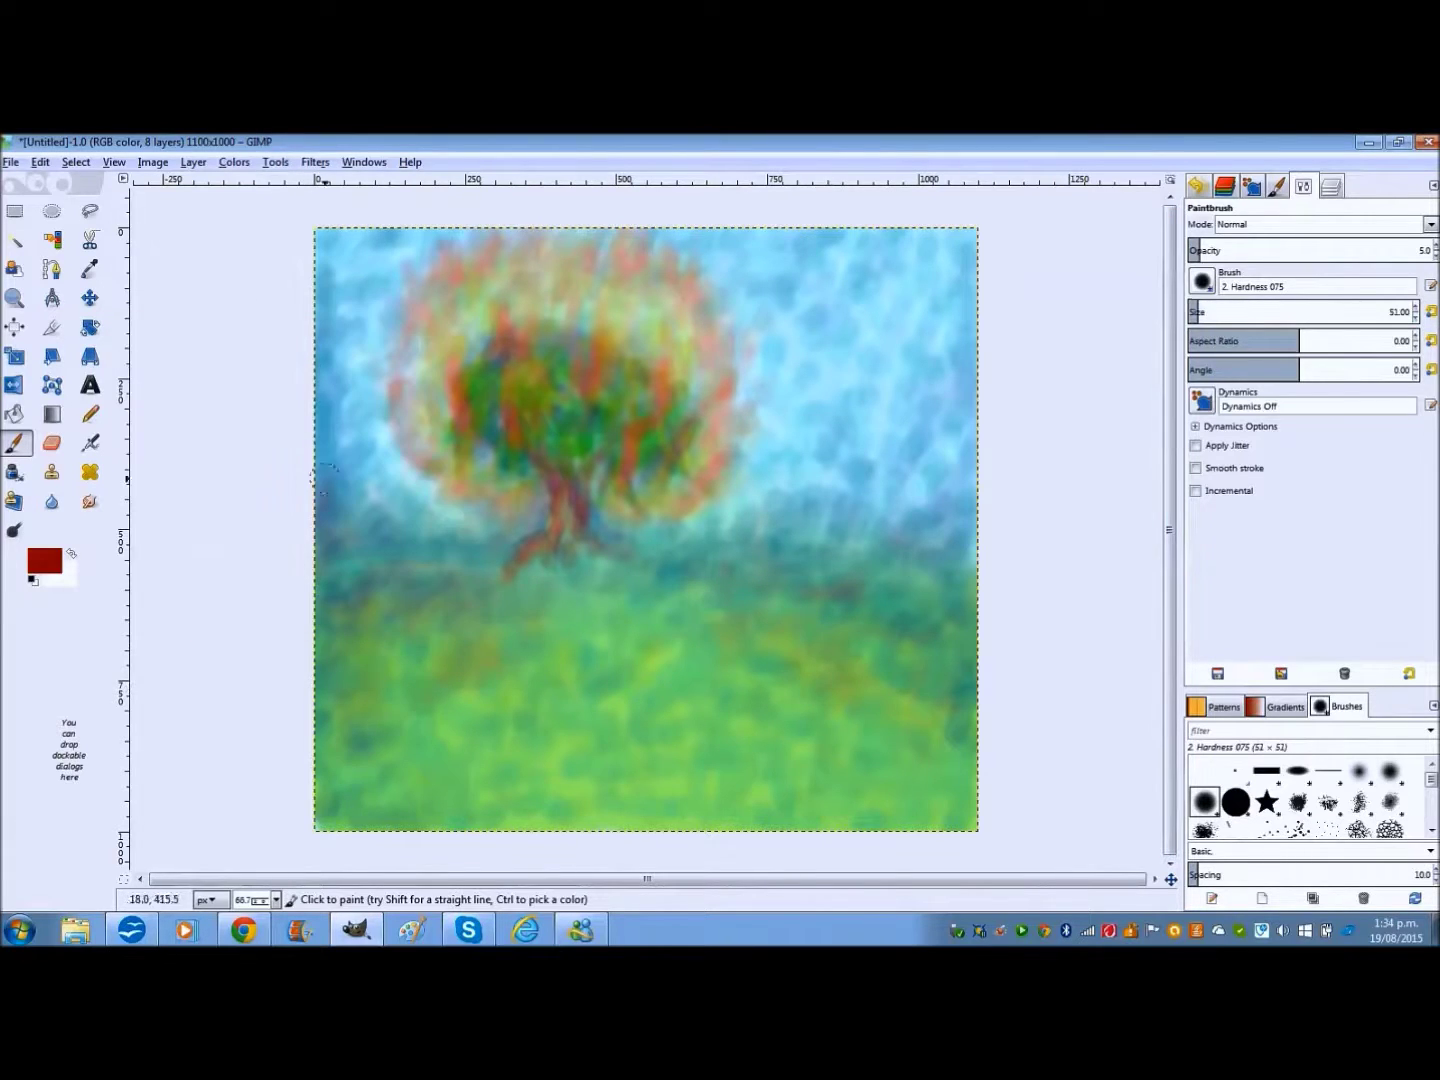
# Step: Glaze the sky, horizon, grass and top of the sky with faint dark strokes
pyautogui.moveTo(322, 480)
pyautogui.mouseDown()
pyautogui.moveTo(941, 560)
pyautogui.moveTo(949, 320)
pyautogui.mouseUp()
pyautogui.moveTo(600, 720); pyautogui.dragTo(700, 780)
pyautogui.moveTo(353, 296); pyautogui.dragTo(828, 230)
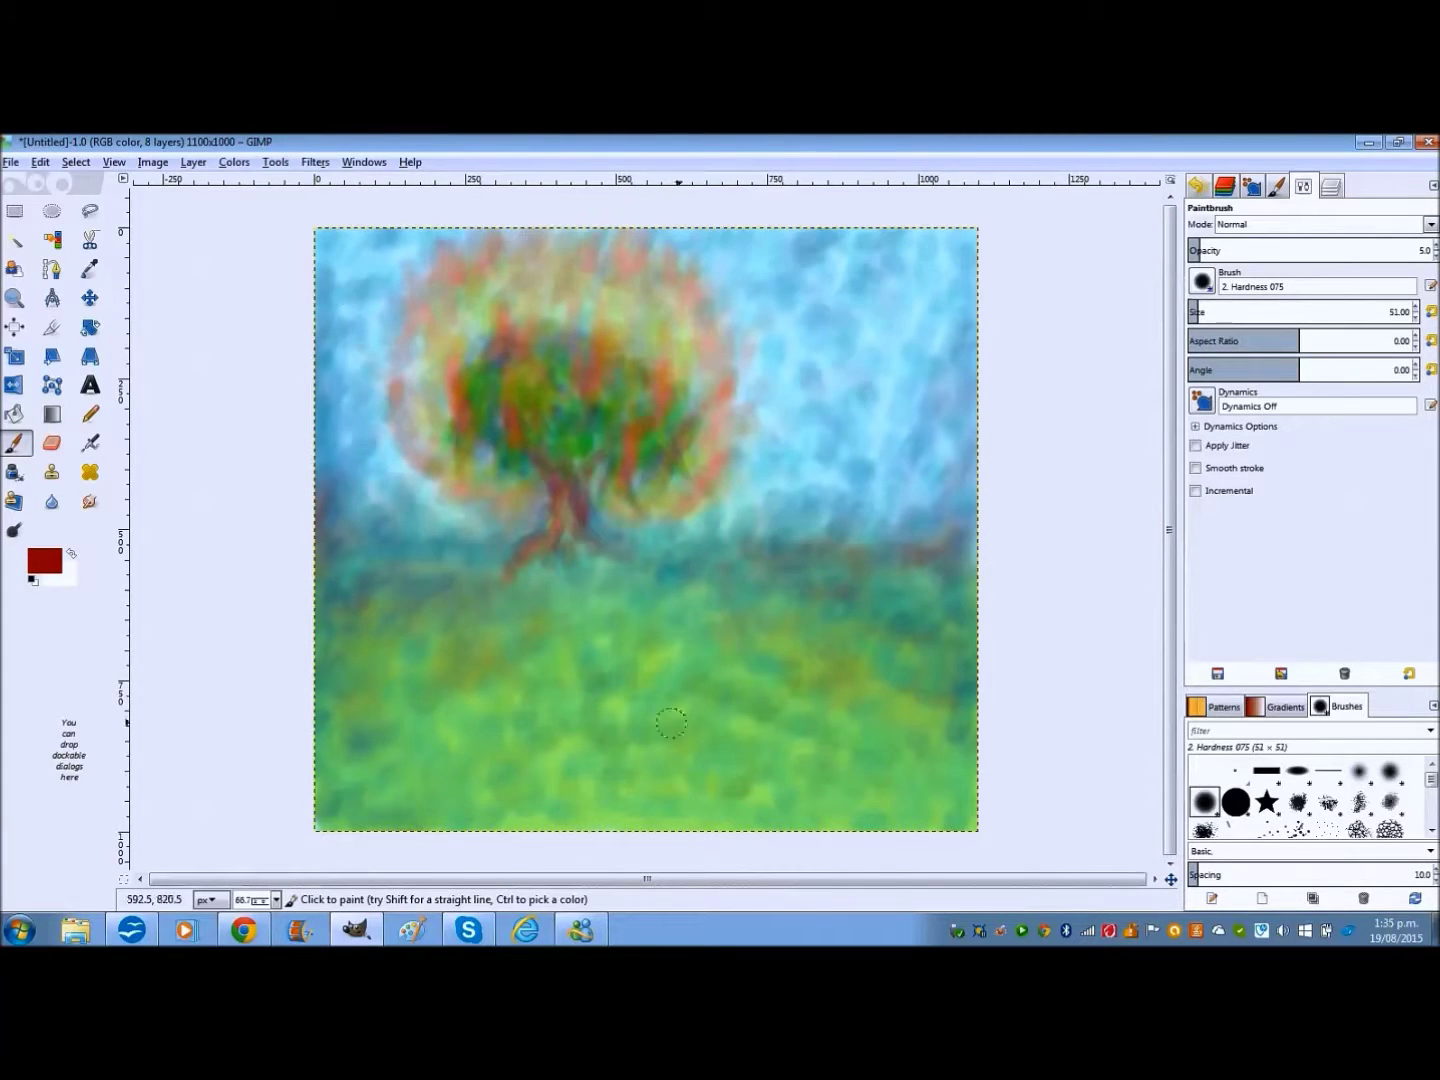
# Step: Set the brush size to 20 and opacity to 50
pyautogui.write('20')
pyautogui.press('Return')
pyautogui.moveTo(1237, 250); pyautogui.dragTo(1308, 250)
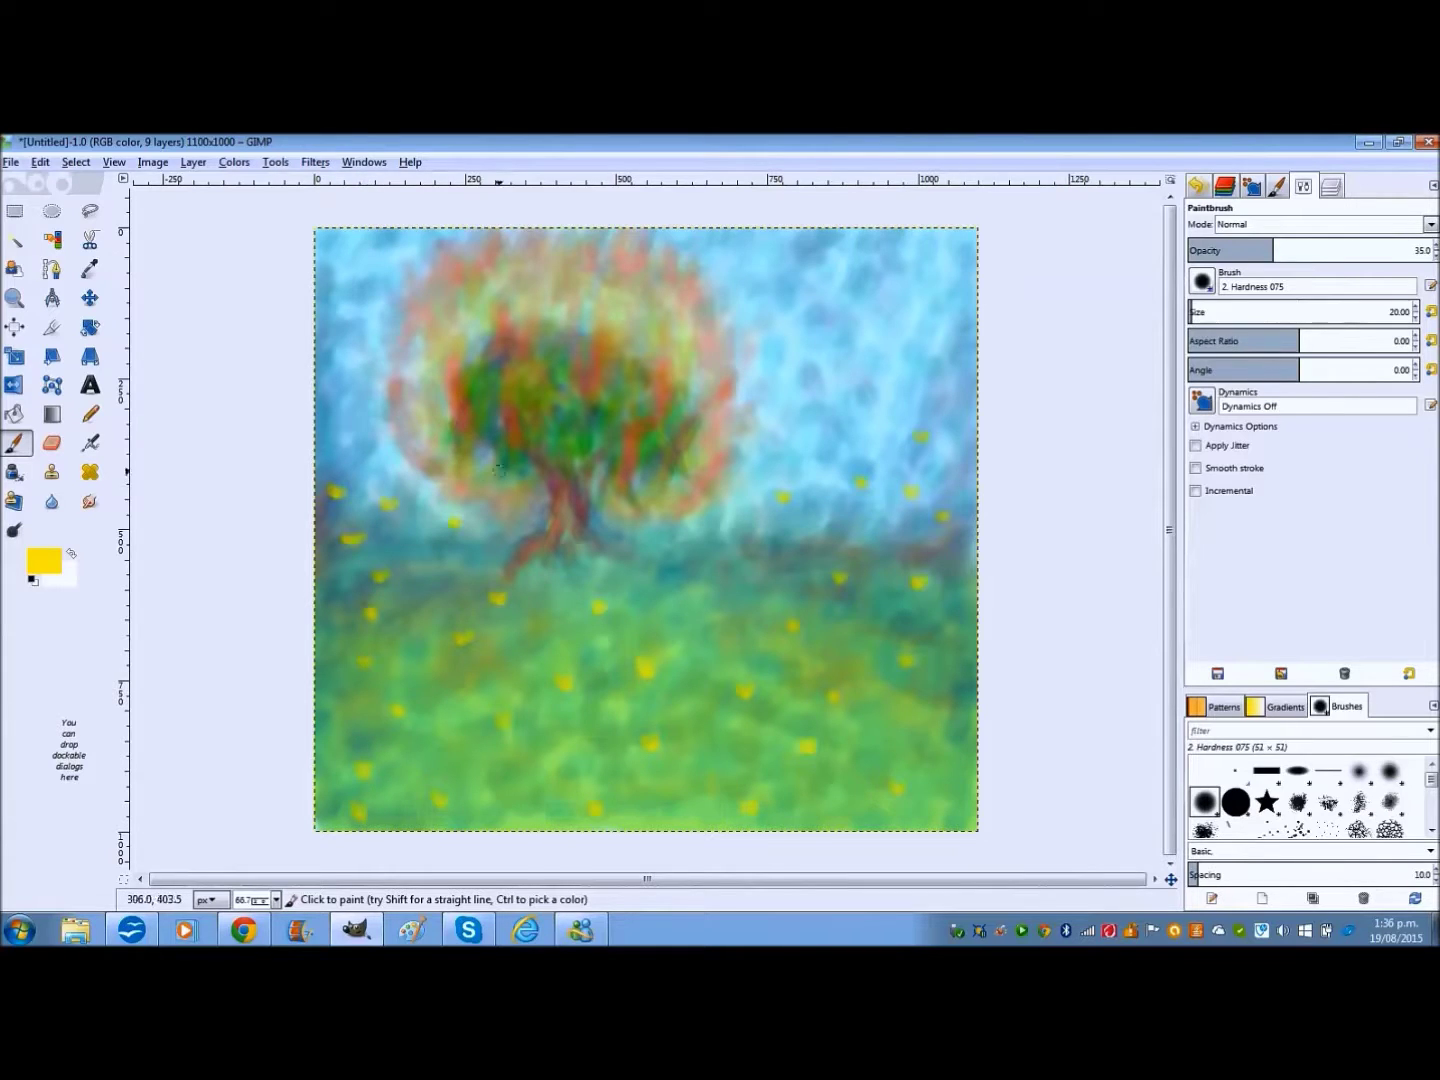
pyautogui.hotkey('ctrl', 'l')
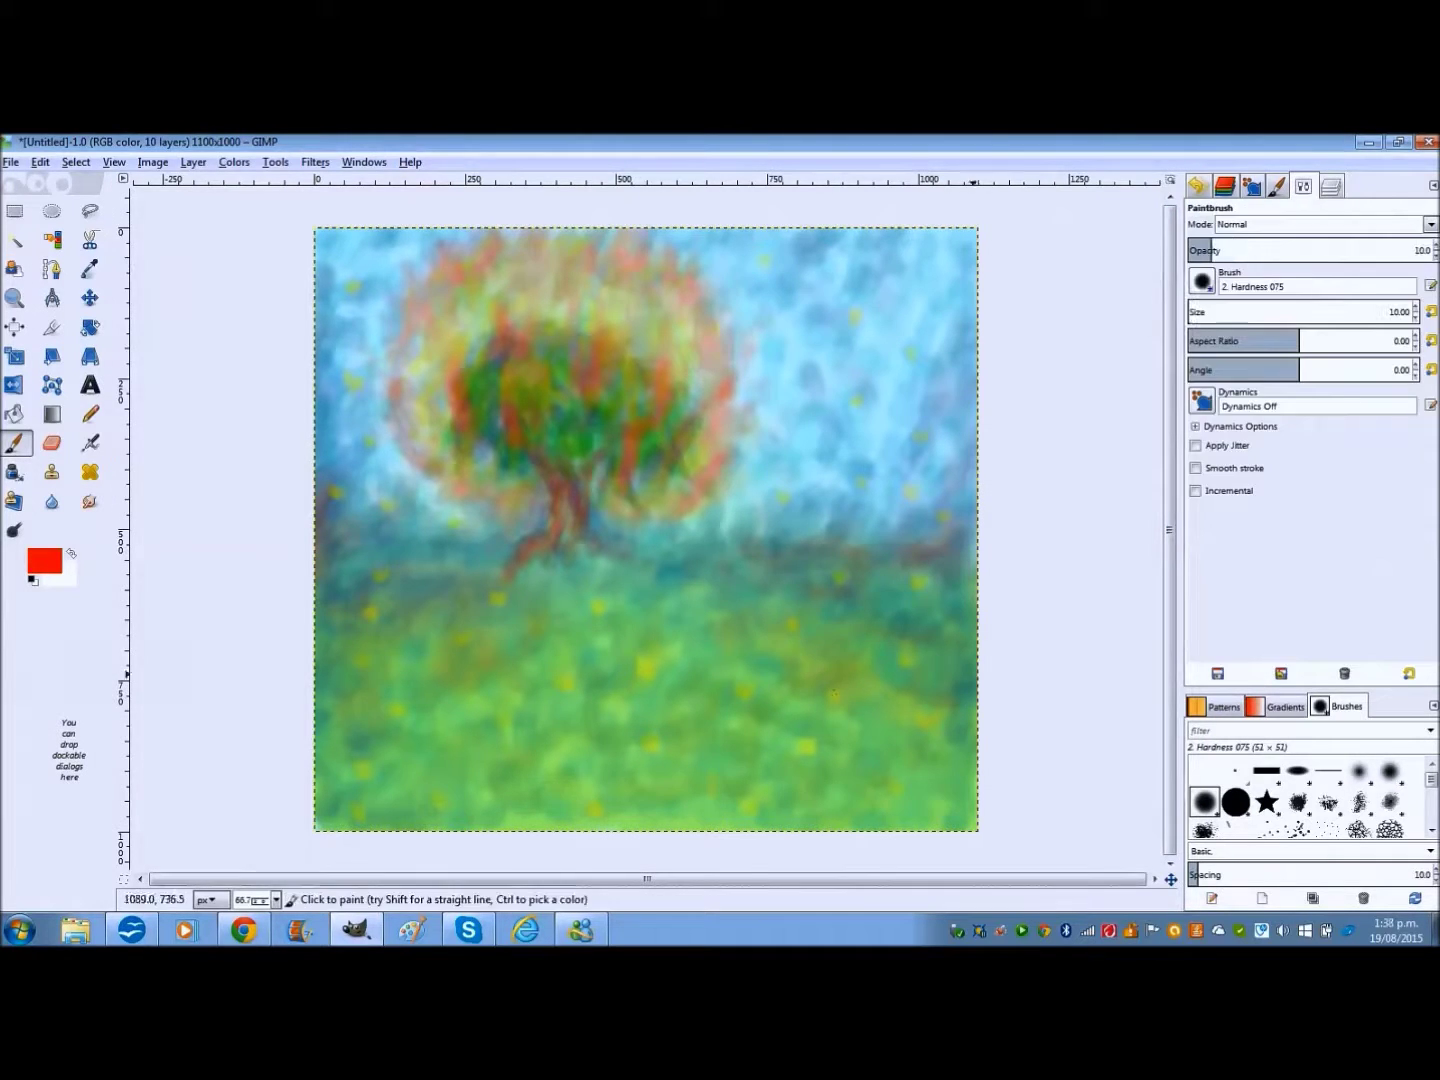
# Step: Paint soft blue dabs into the right-hand sky beside the tree
pyautogui.hotkey('ctrl', 'l')
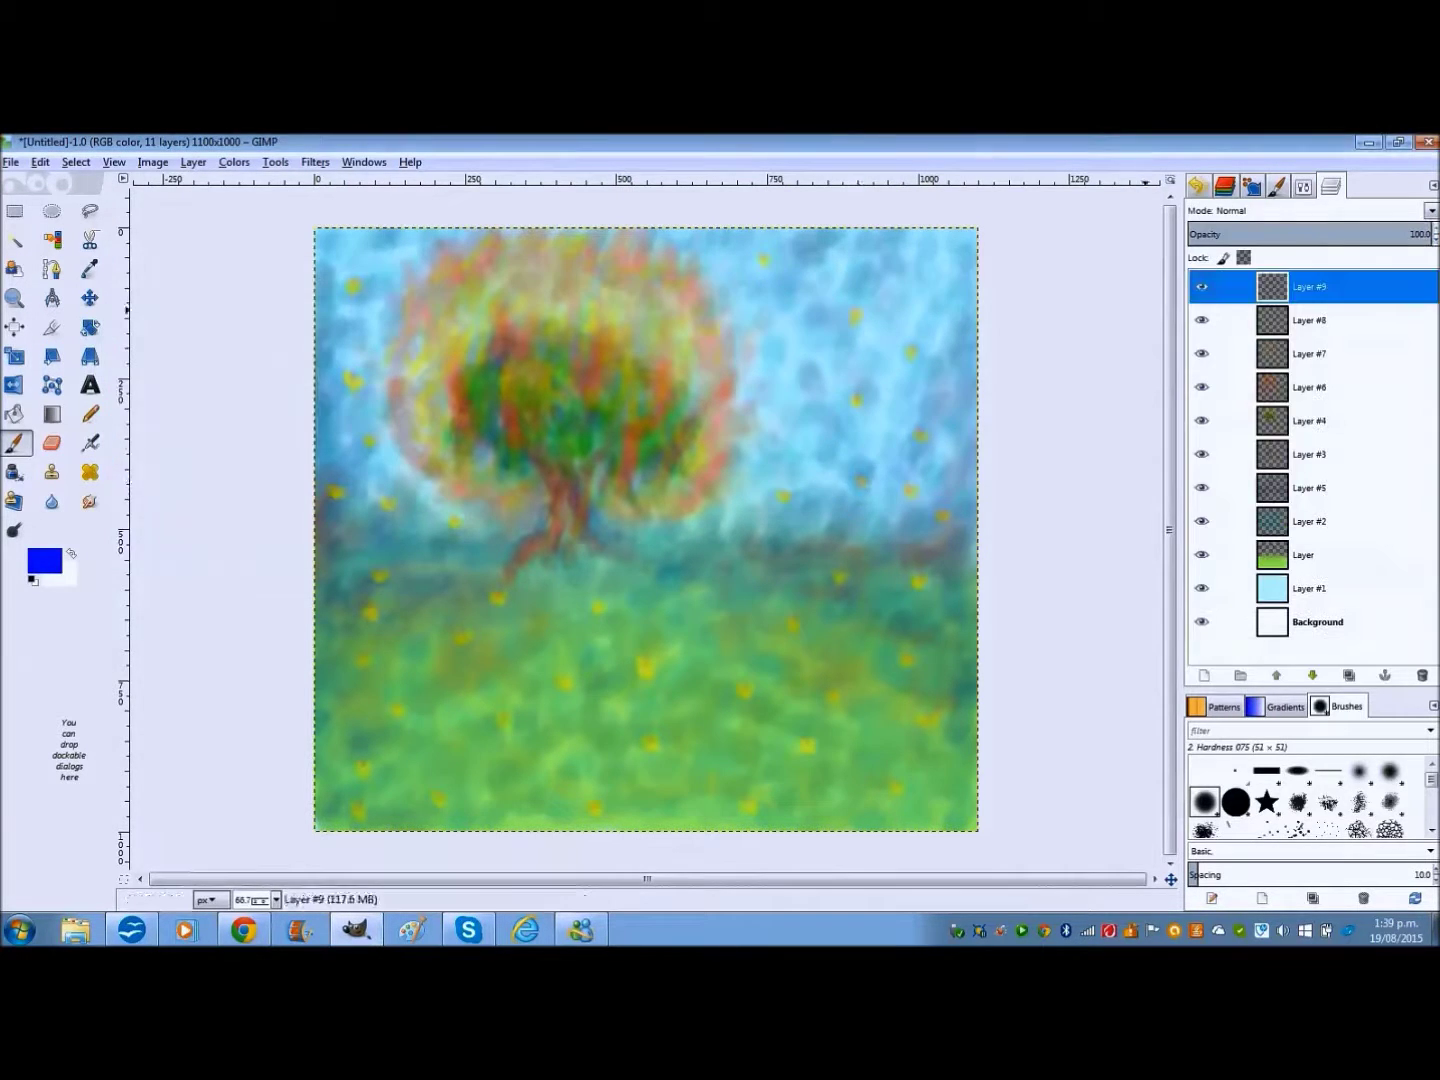
pyautogui.click(923, 430)
pyautogui.click(914, 490)
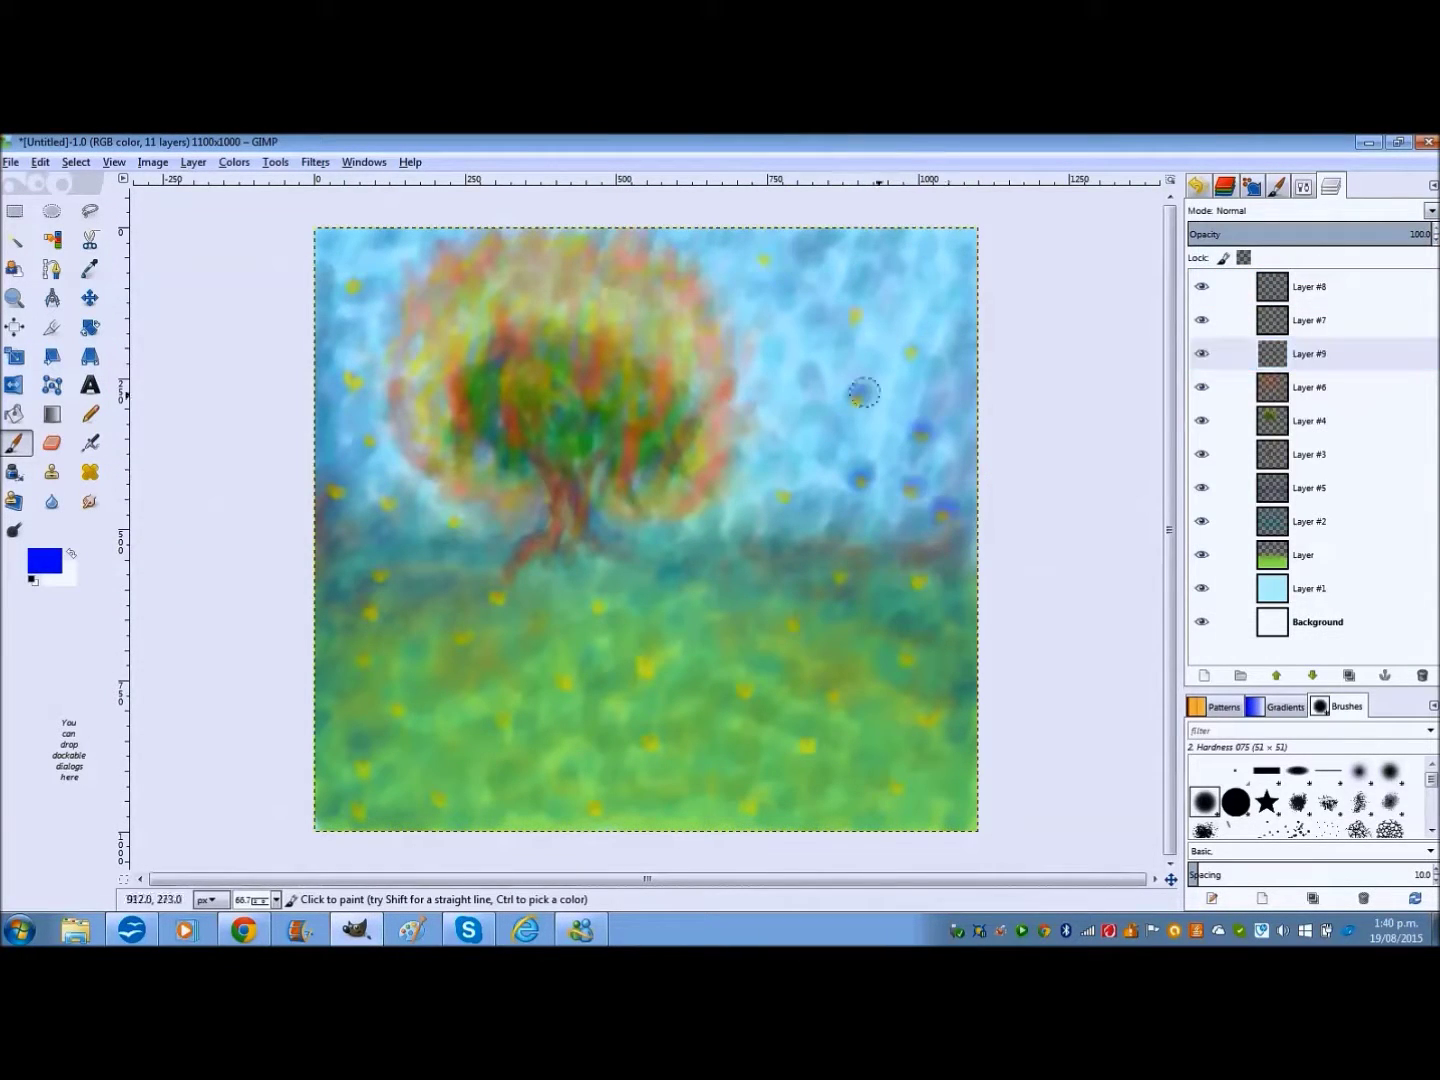
# Step: Paint soft blue strokes around the crown, smudge them, and reset the Paintbrush size to 20
pyautogui.moveTo(393, 499); pyautogui.dragTo(749, 354)
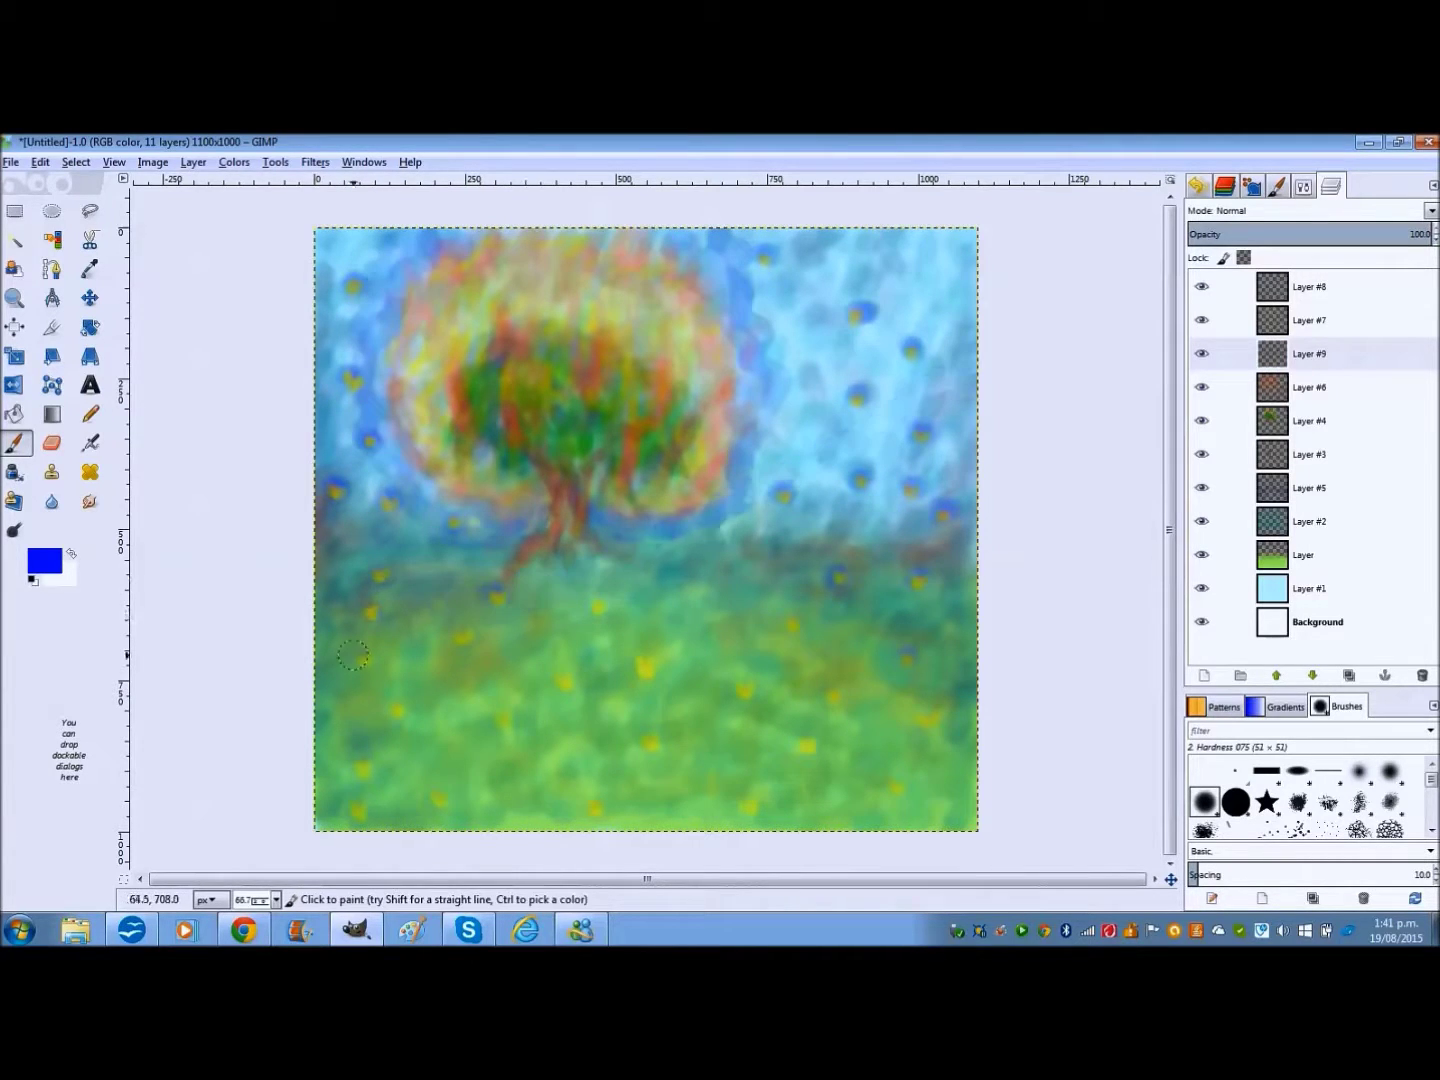
pyautogui.click(89, 501)
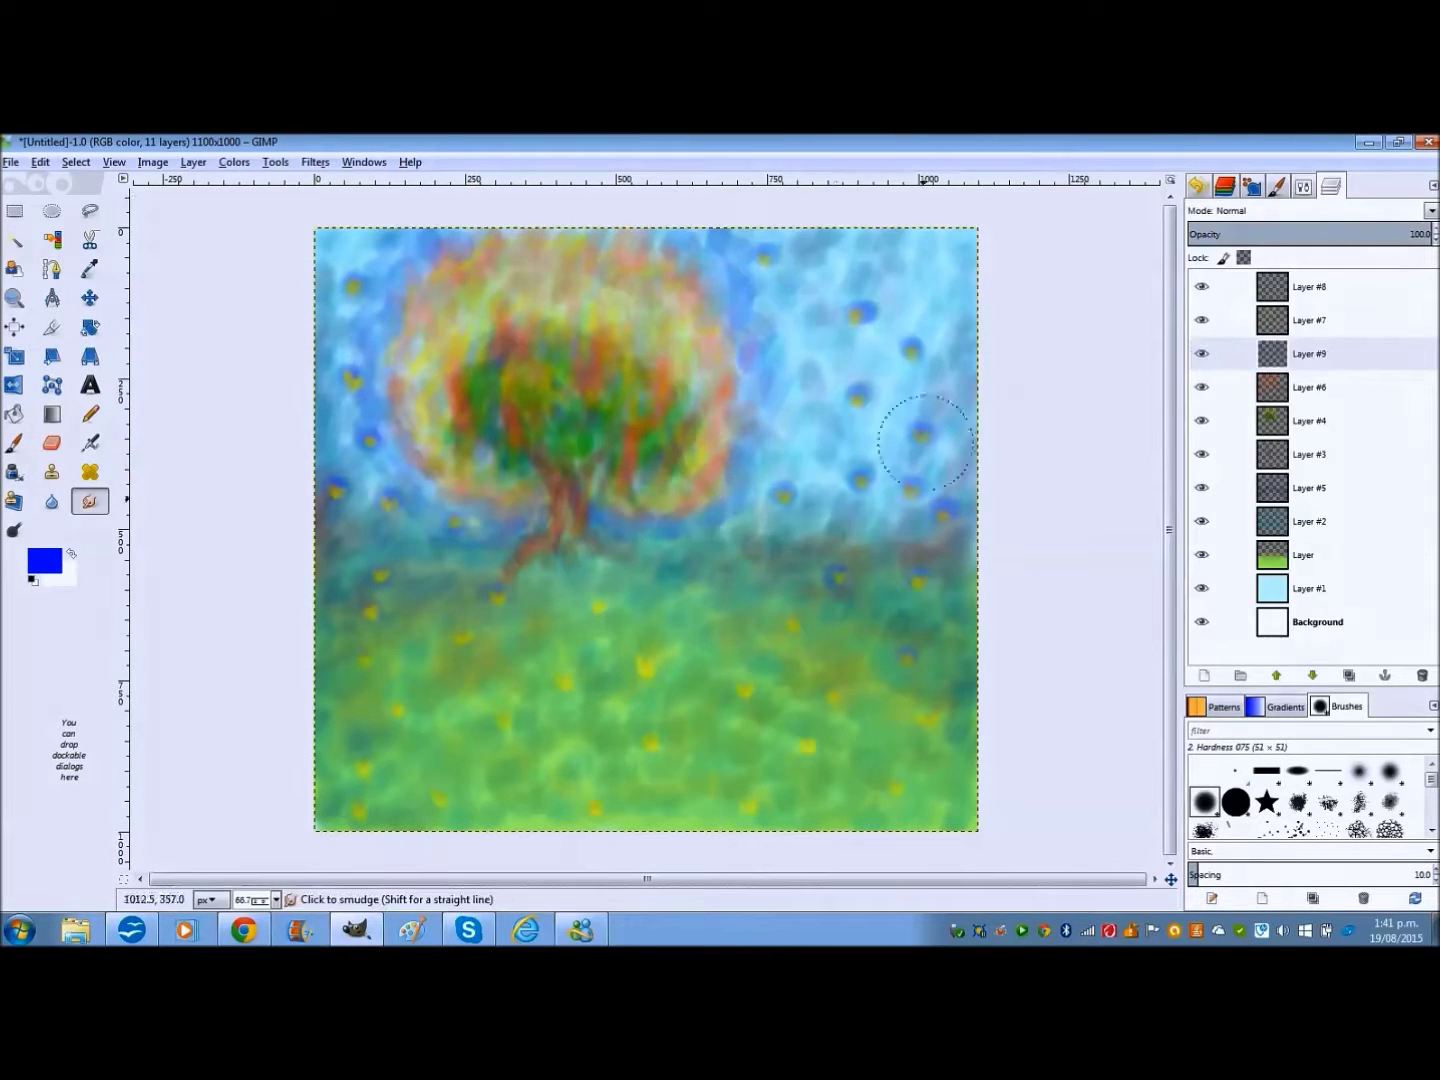
pyautogui.press('p')
pyautogui.click(1303, 186)
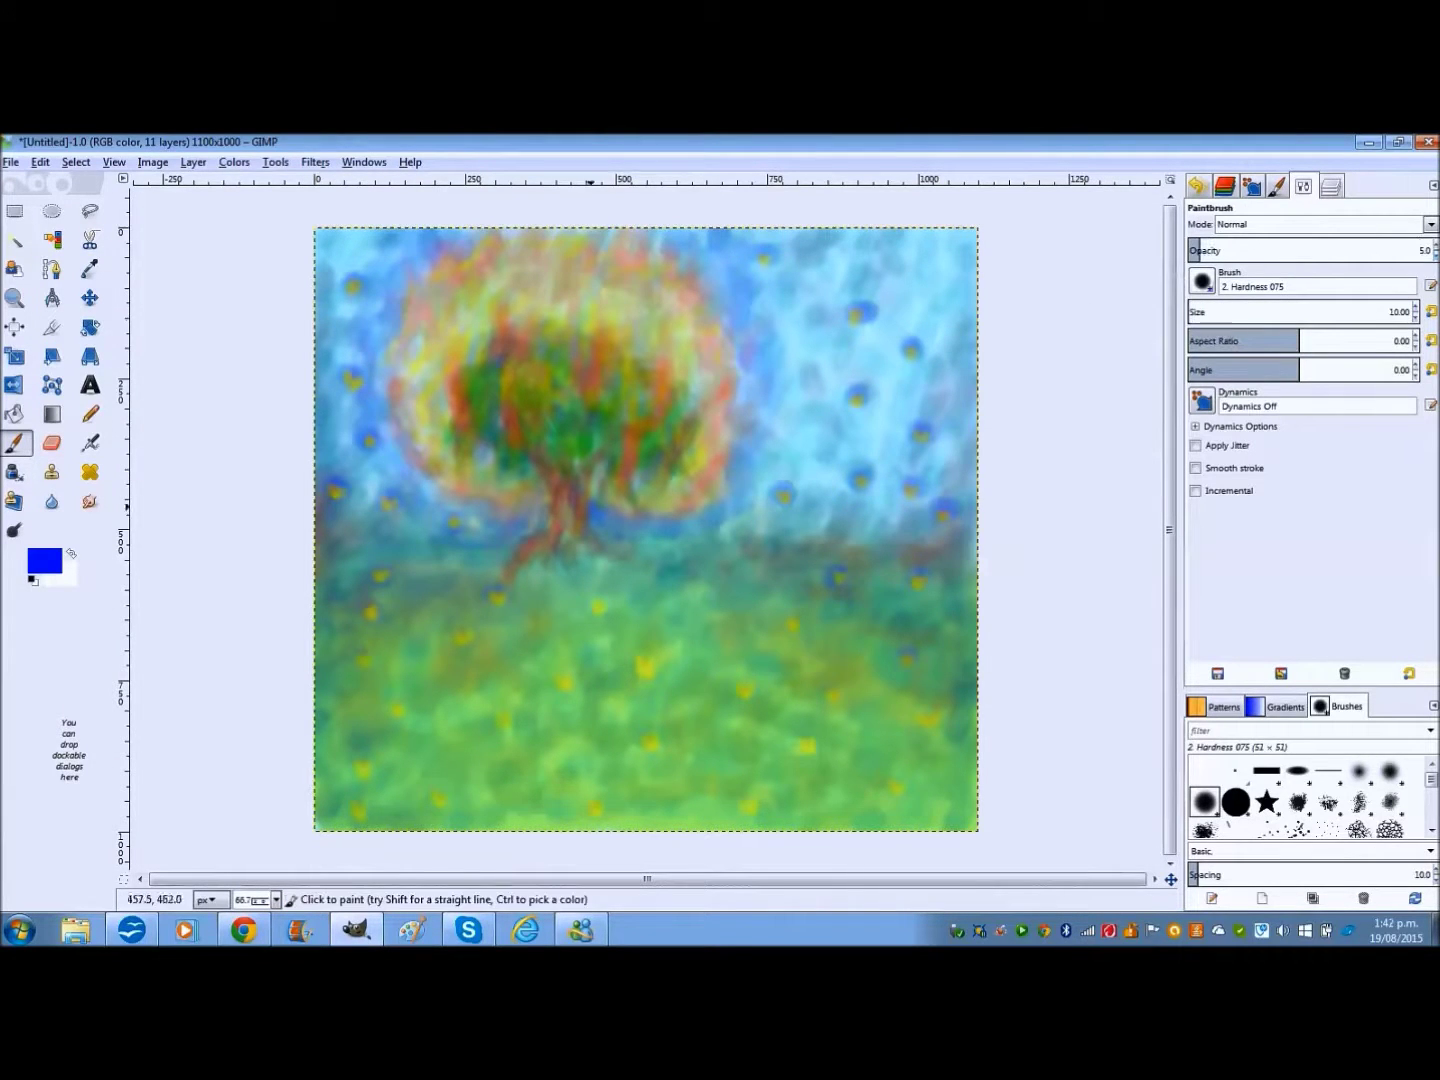
pyautogui.write('20')
pyautogui.press('Return')
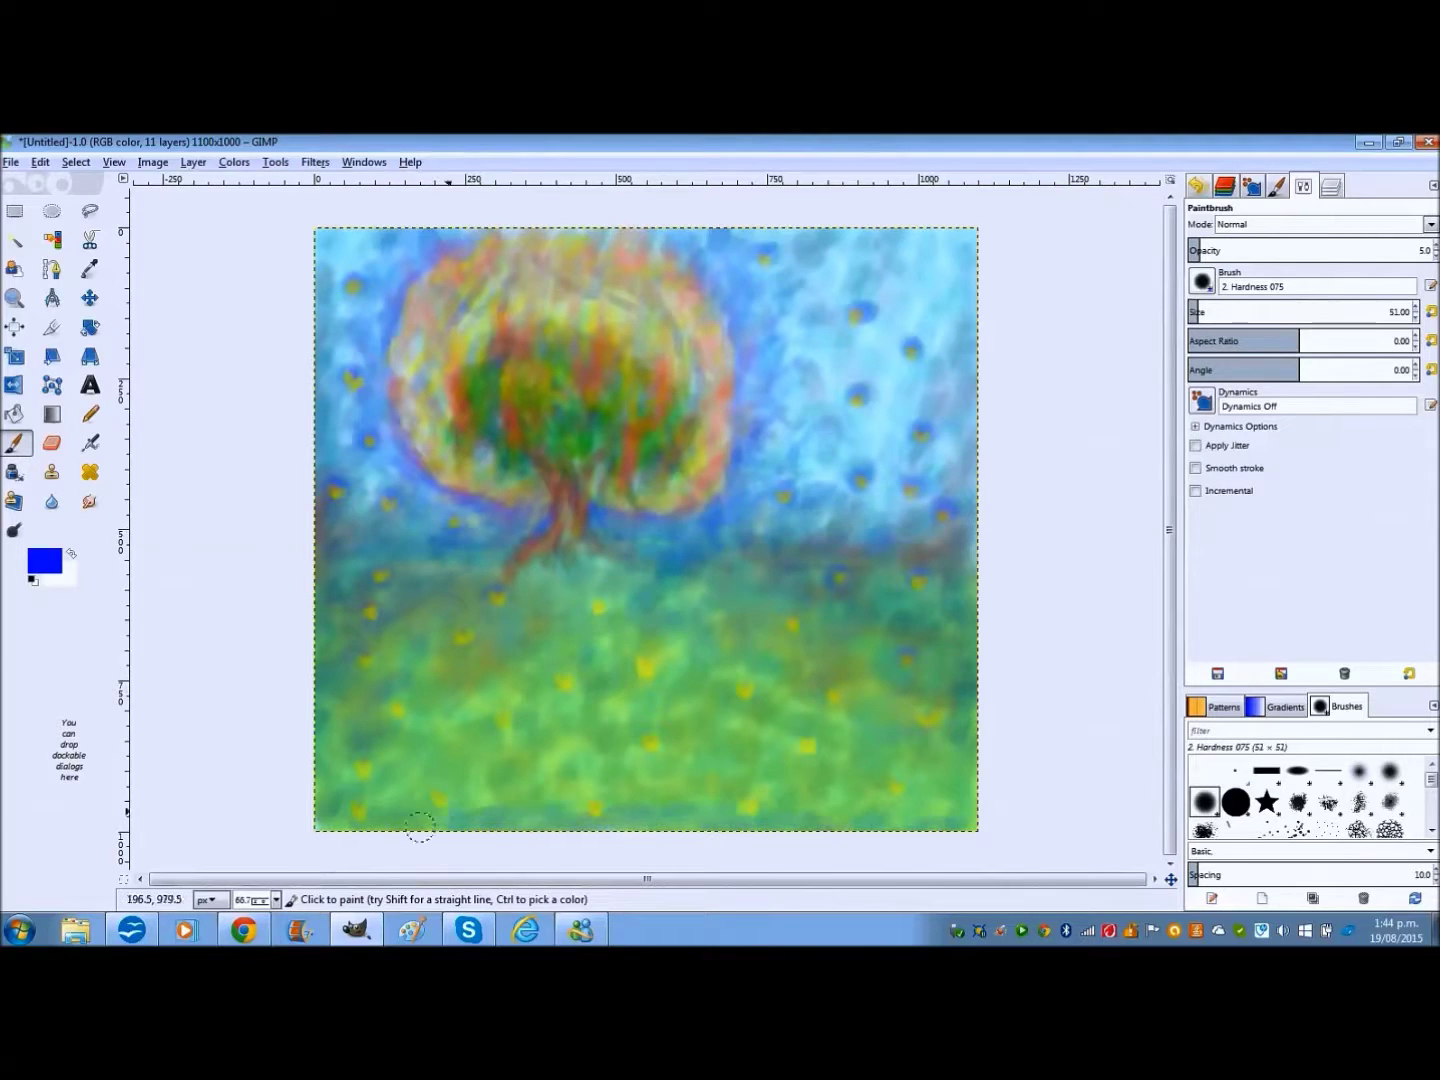
# Step: Set the foreground colour to 00ffff and dab paint into the middle of the grass
pyautogui.press('ctrl')
pyautogui.keyDown('ctrl'); pyautogui.click(470, 800); pyautogui.keyUp('ctrl')
pyautogui.click(44, 561)
pyautogui.click(323, 600)
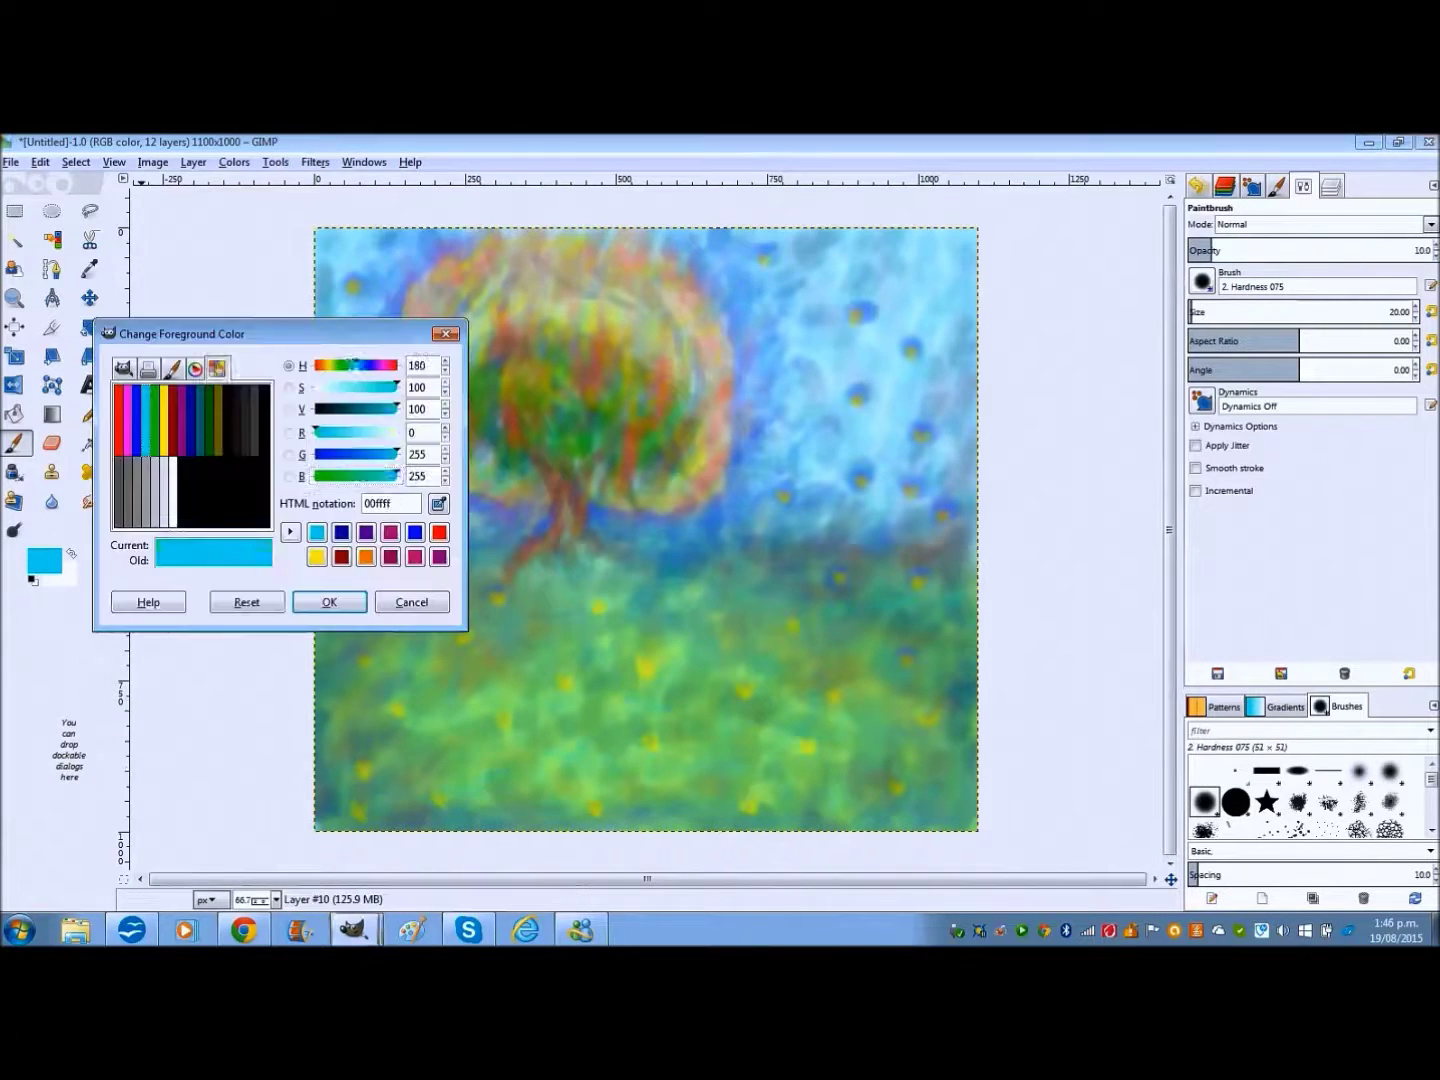
pyautogui.click(677, 705)
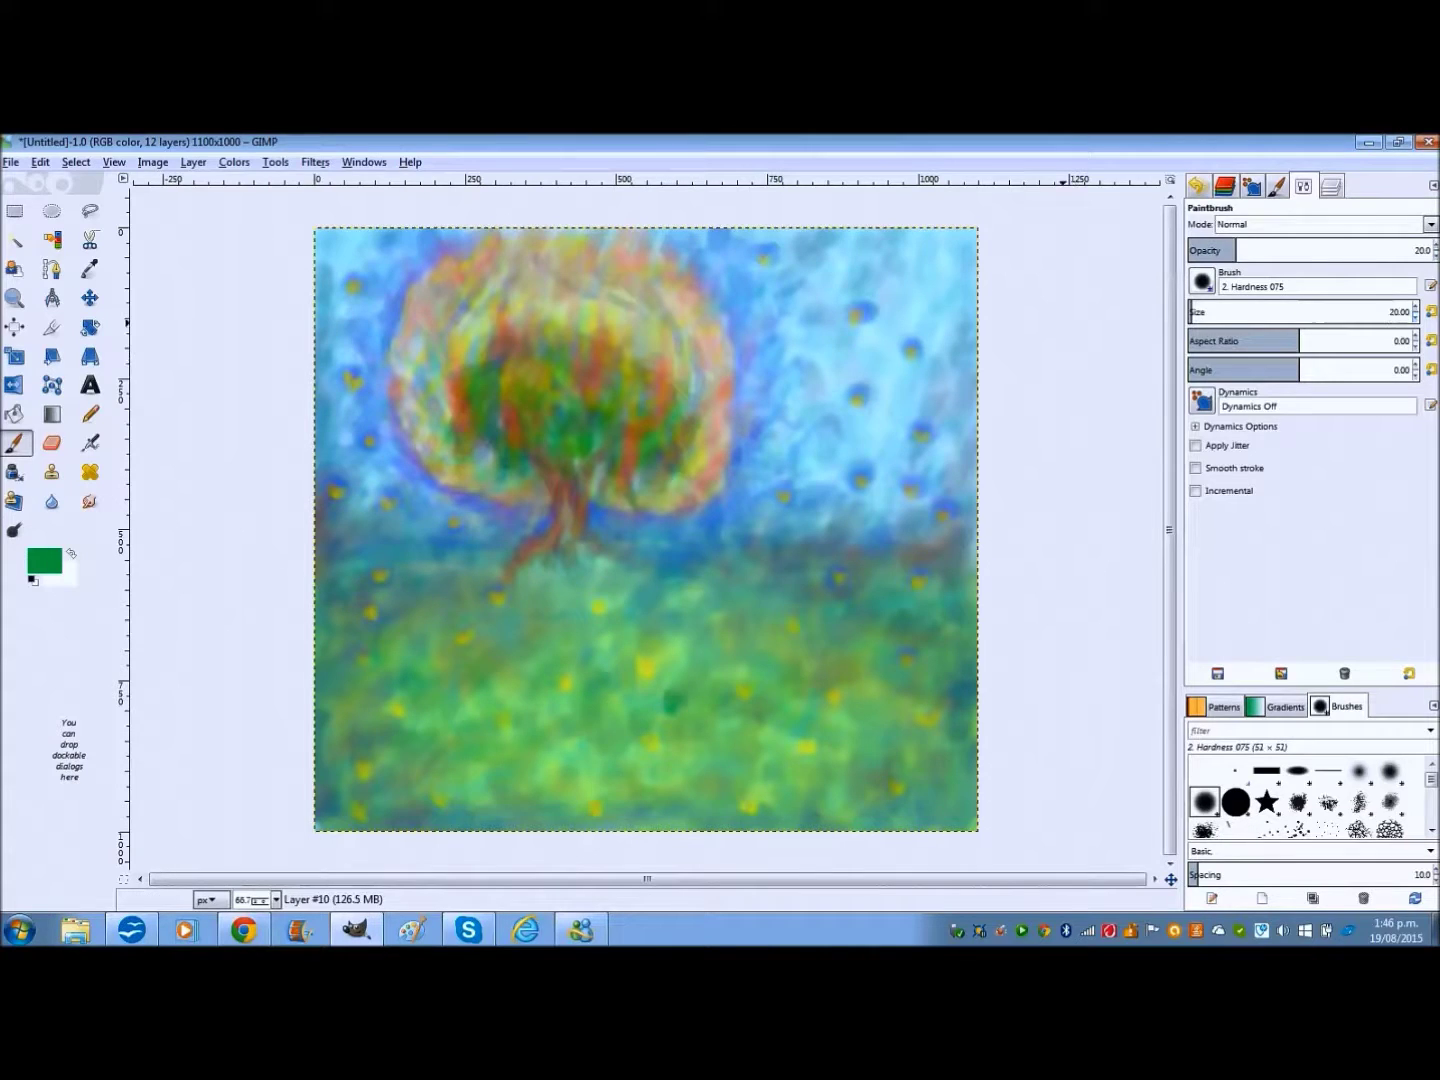
# Step: On a new layer, paint green, olive and blue grass strokes, alternating with smudging
pyautogui.hotkey('ctrl', 'z')
pyautogui.hotkey('shift', 'ctrl', 'n')
pyautogui.press('Return')
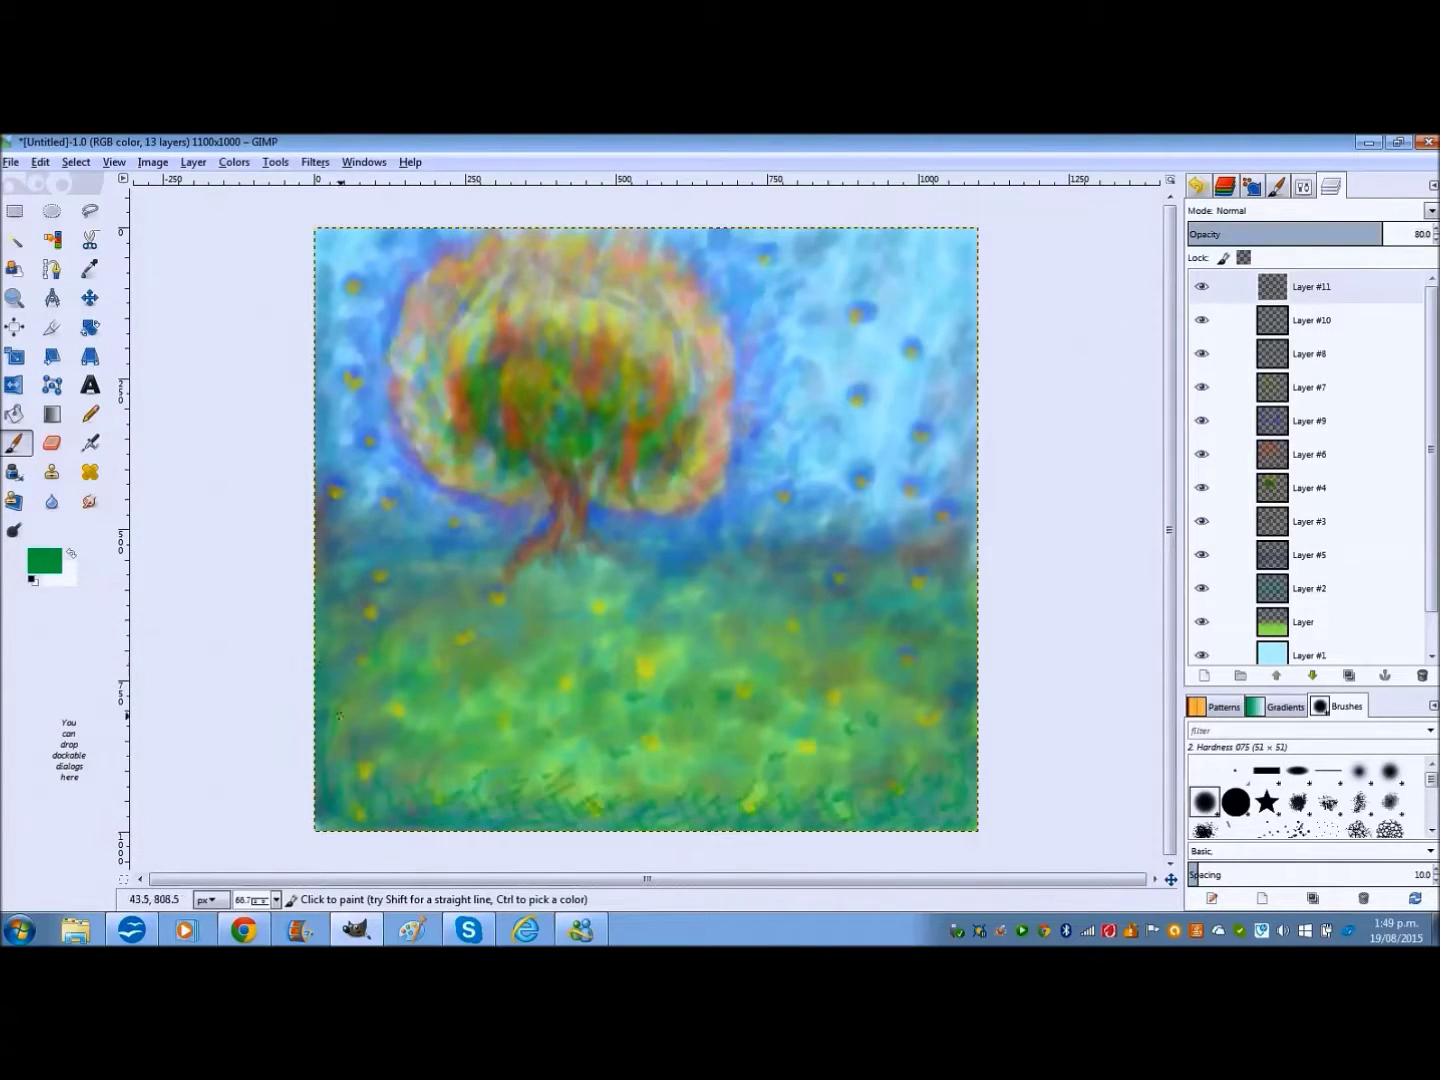
pyautogui.press('s')
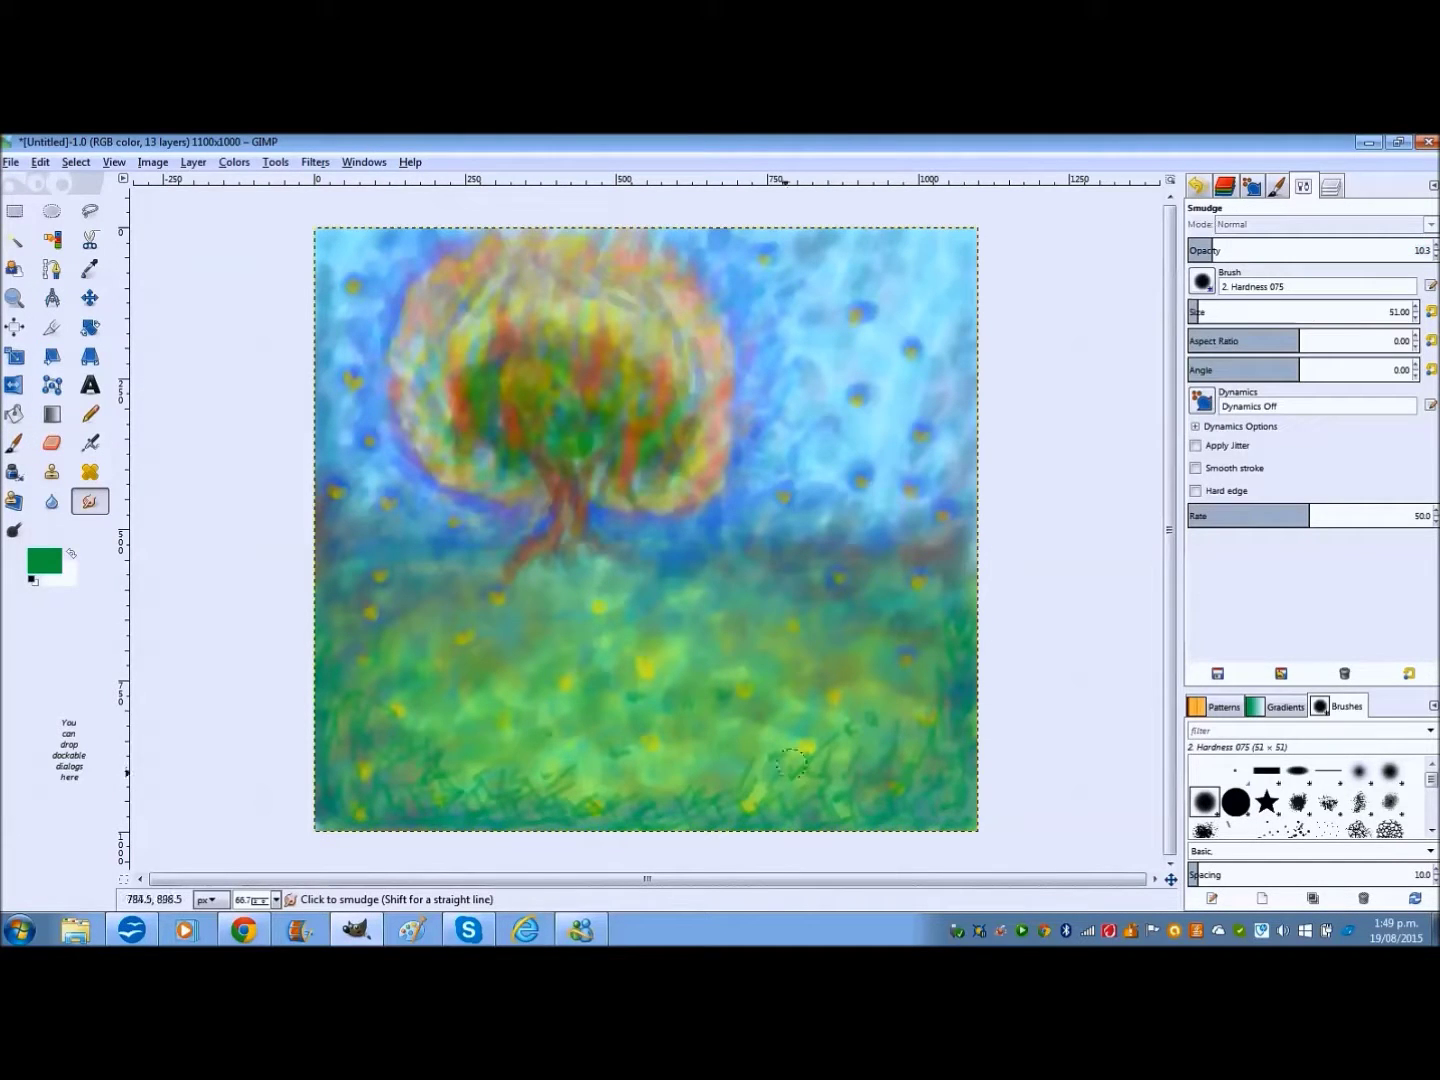
pyautogui.press('p')
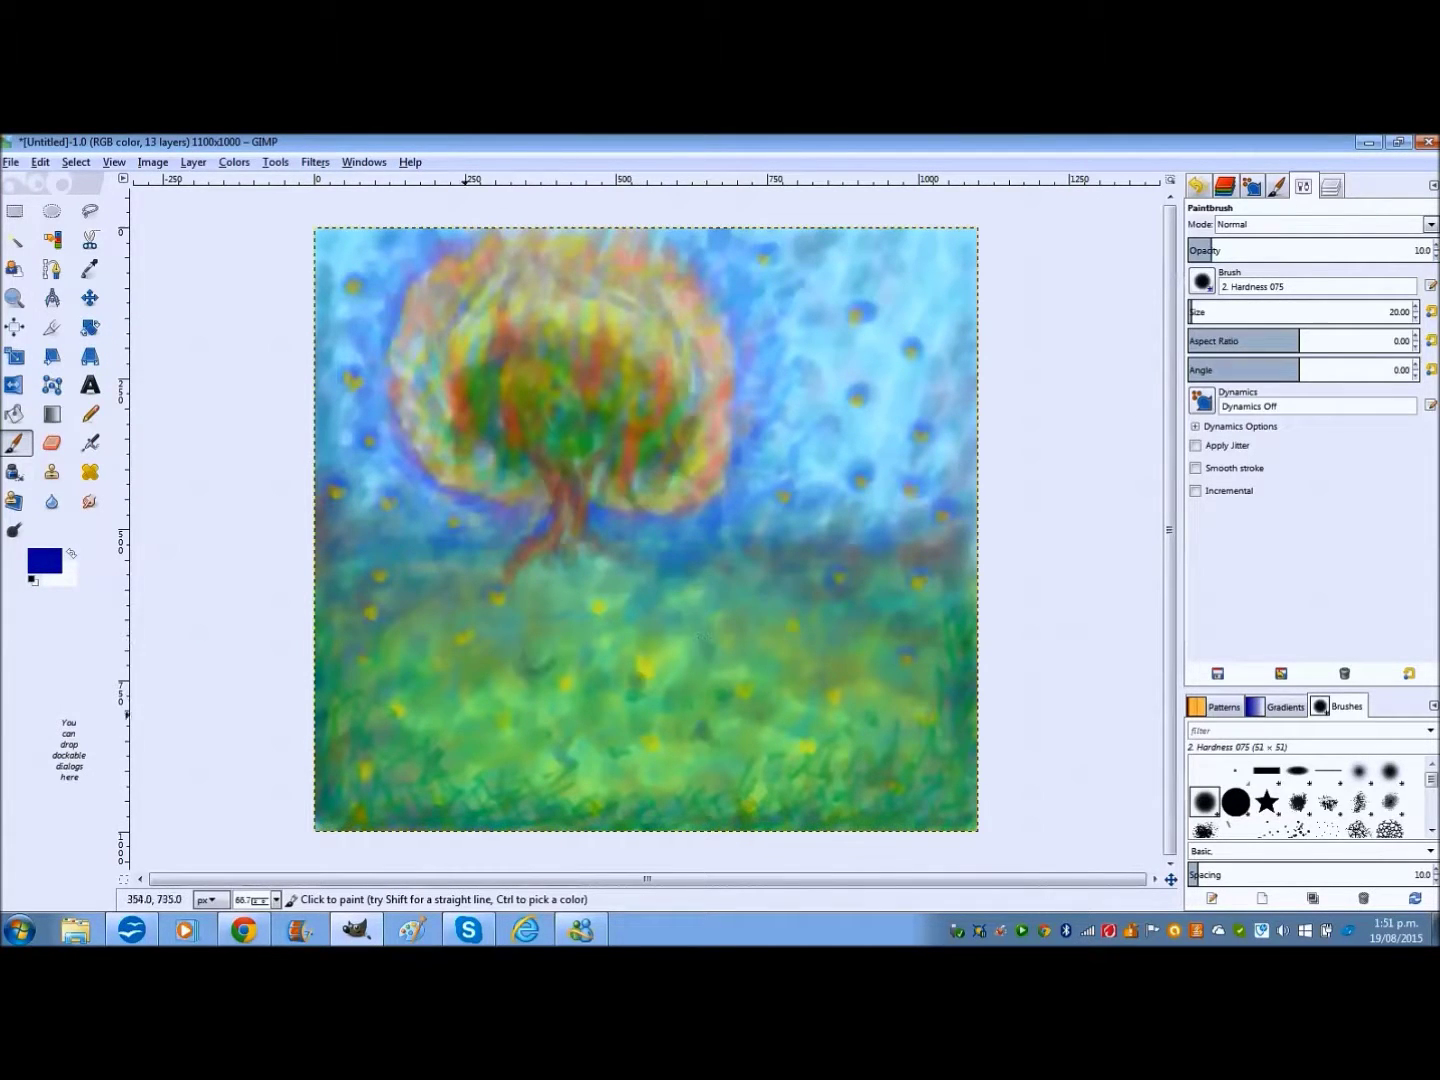
pyautogui.press('s')
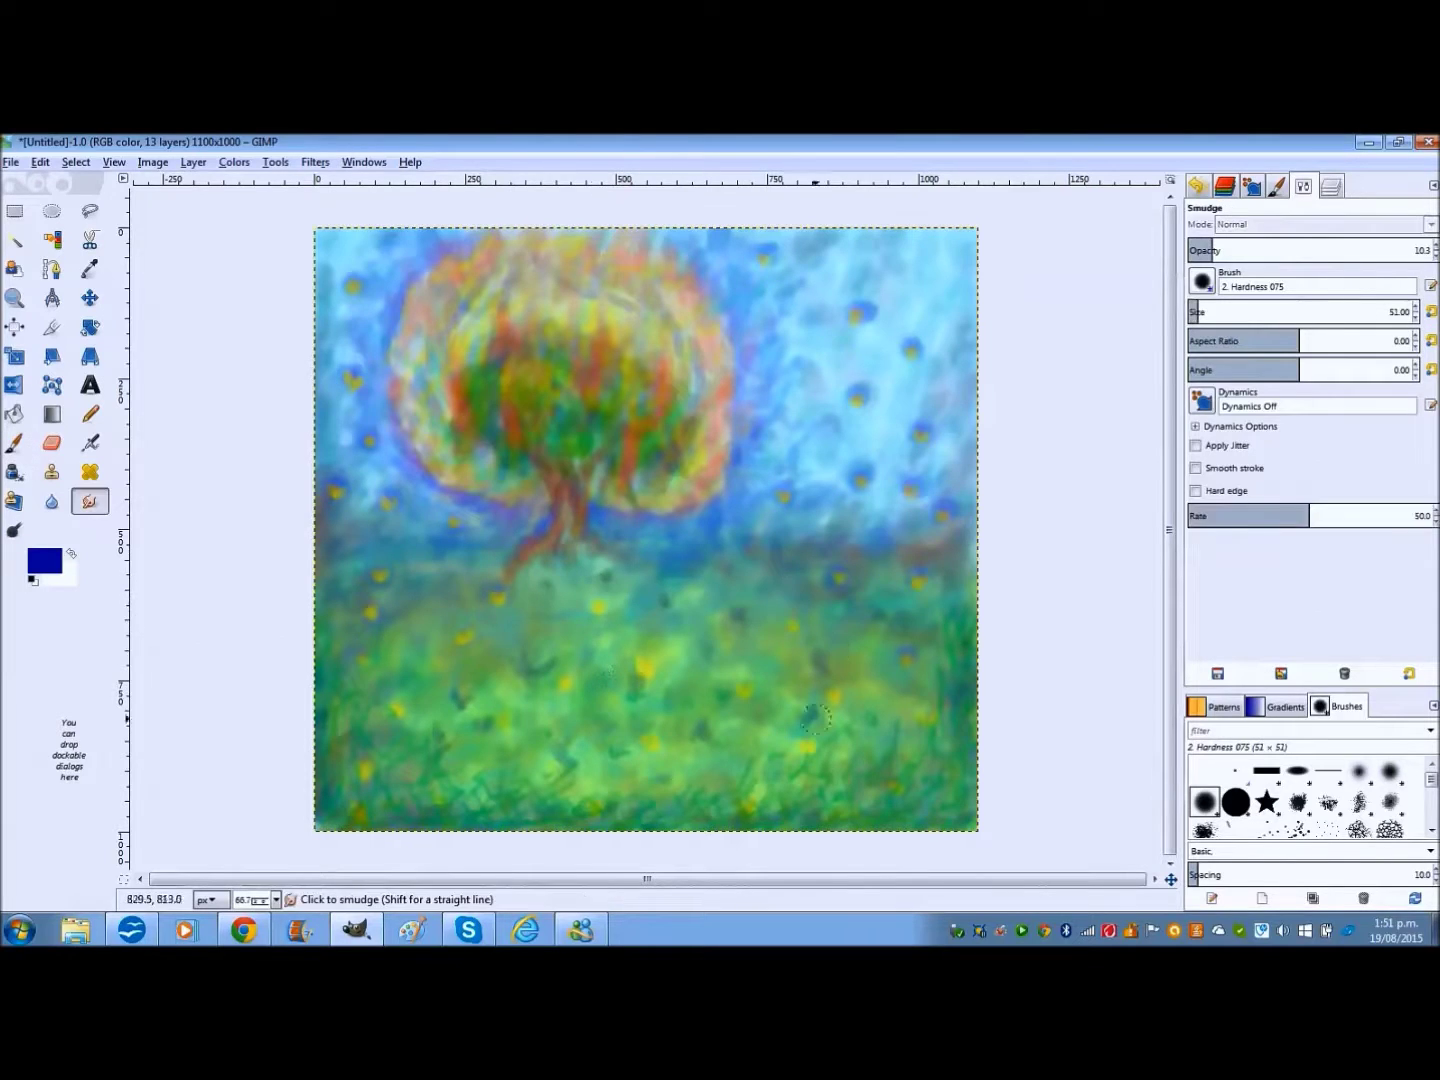
pyautogui.press('p')
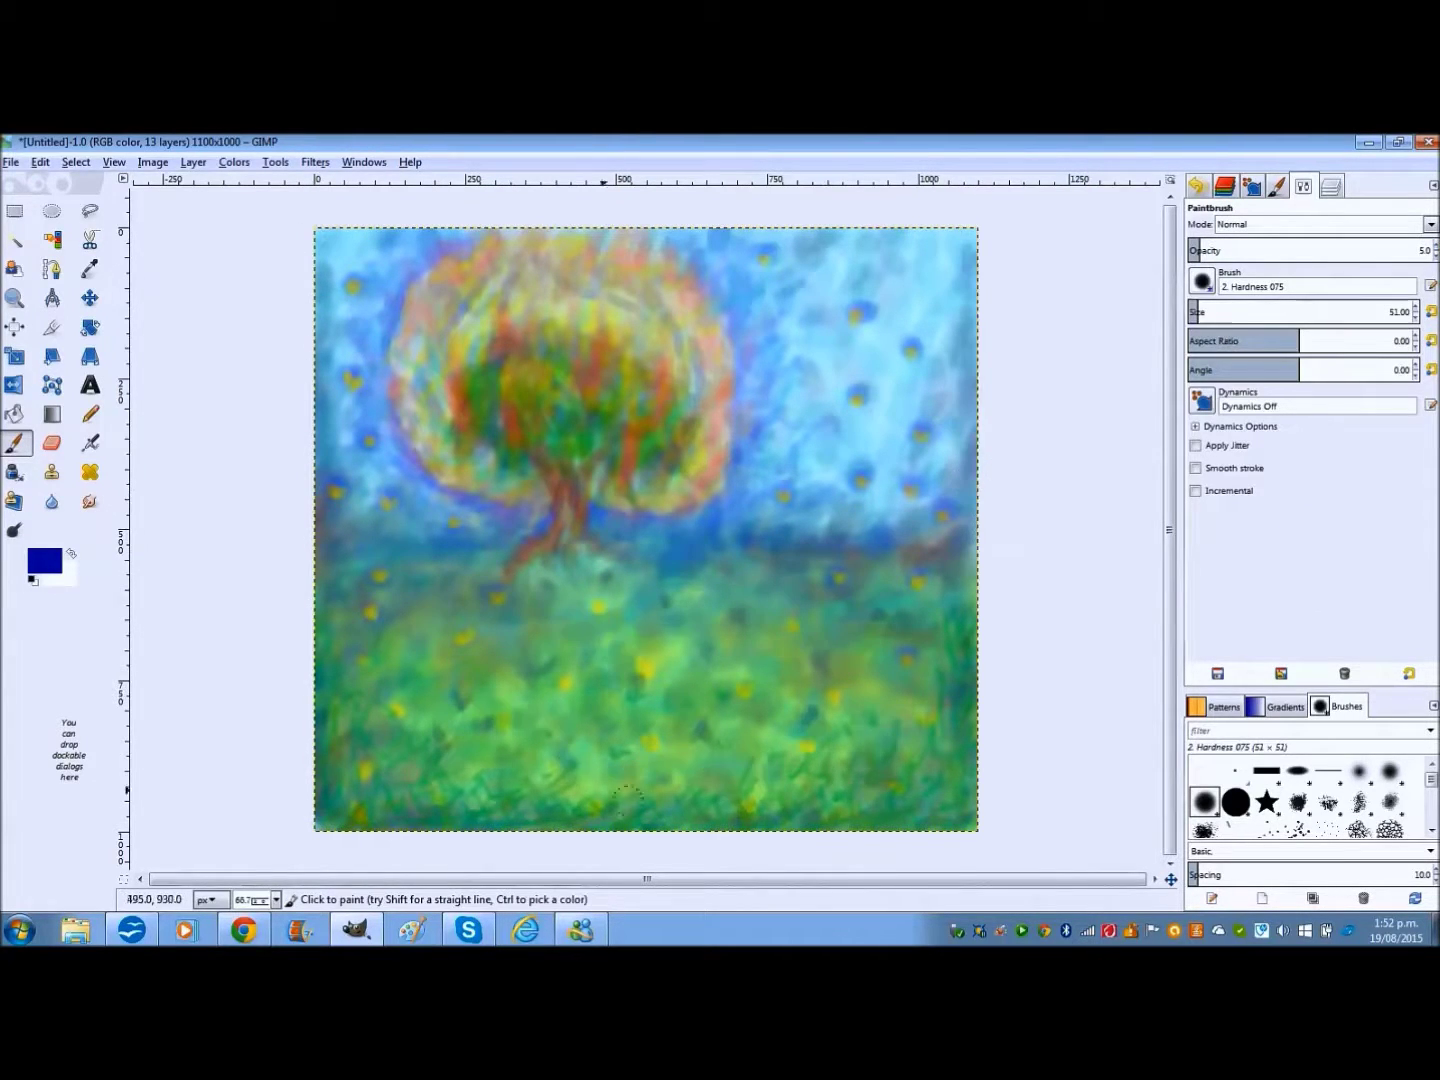
# Step: Halve the brush size and brush faint dark blue dabs across the meadow grass
pyautogui.press('[')
pyautogui.press('[')
pyautogui.press('[')
pyautogui.press('[')
pyautogui.press('[')
pyautogui.press('[')
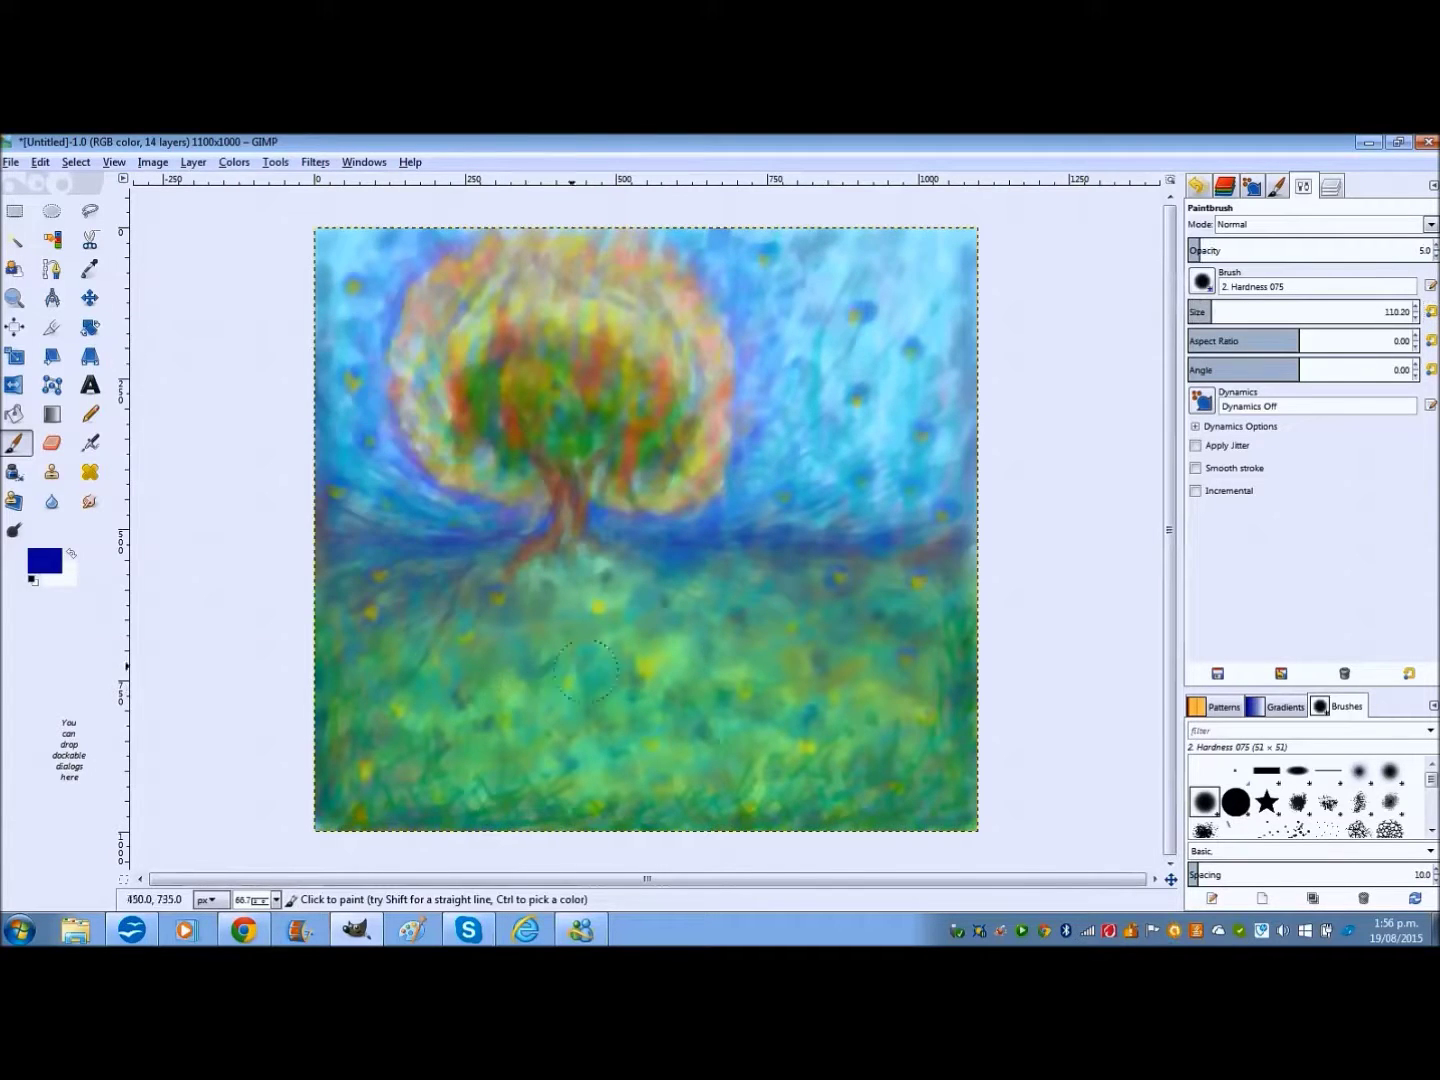
pyautogui.hotkey('shift', 'e')
pyautogui.click(1331, 185)
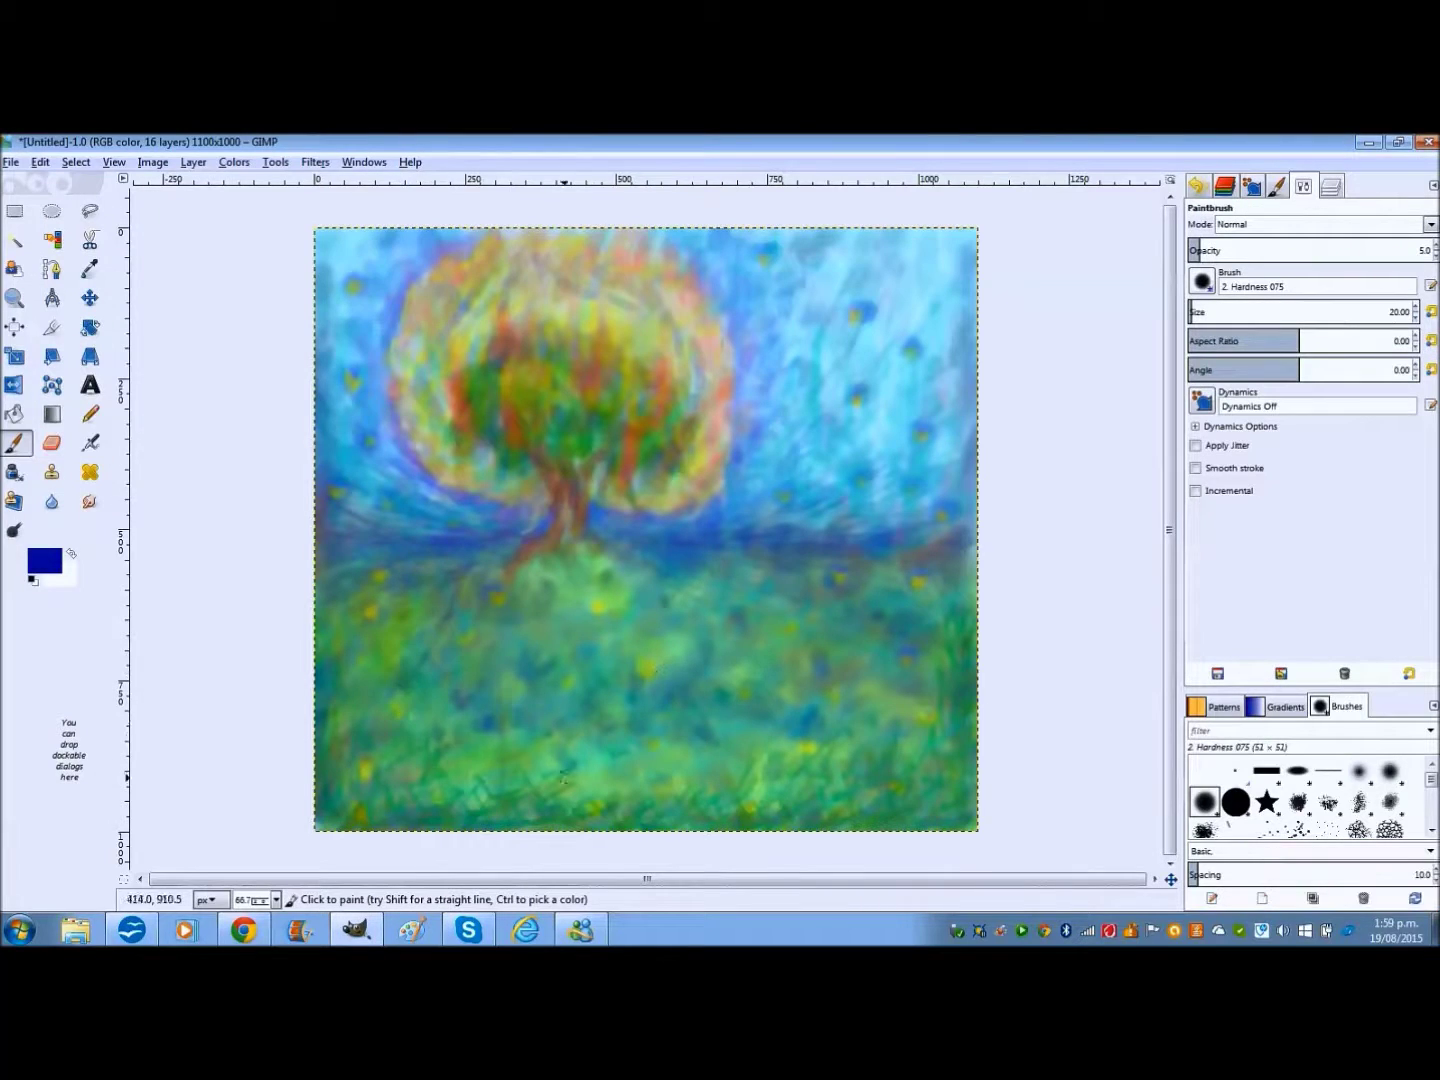
pyautogui.moveTo(614, 726)
pyautogui.mouseDown()
pyautogui.moveTo(751, 603)
pyautogui.moveTo(838, 710)
pyautogui.mouseUp()
# Step: Paint faint dark brown strokes into the lower-right grass
pyautogui.click(44, 561)
pyautogui.click(331, 601)
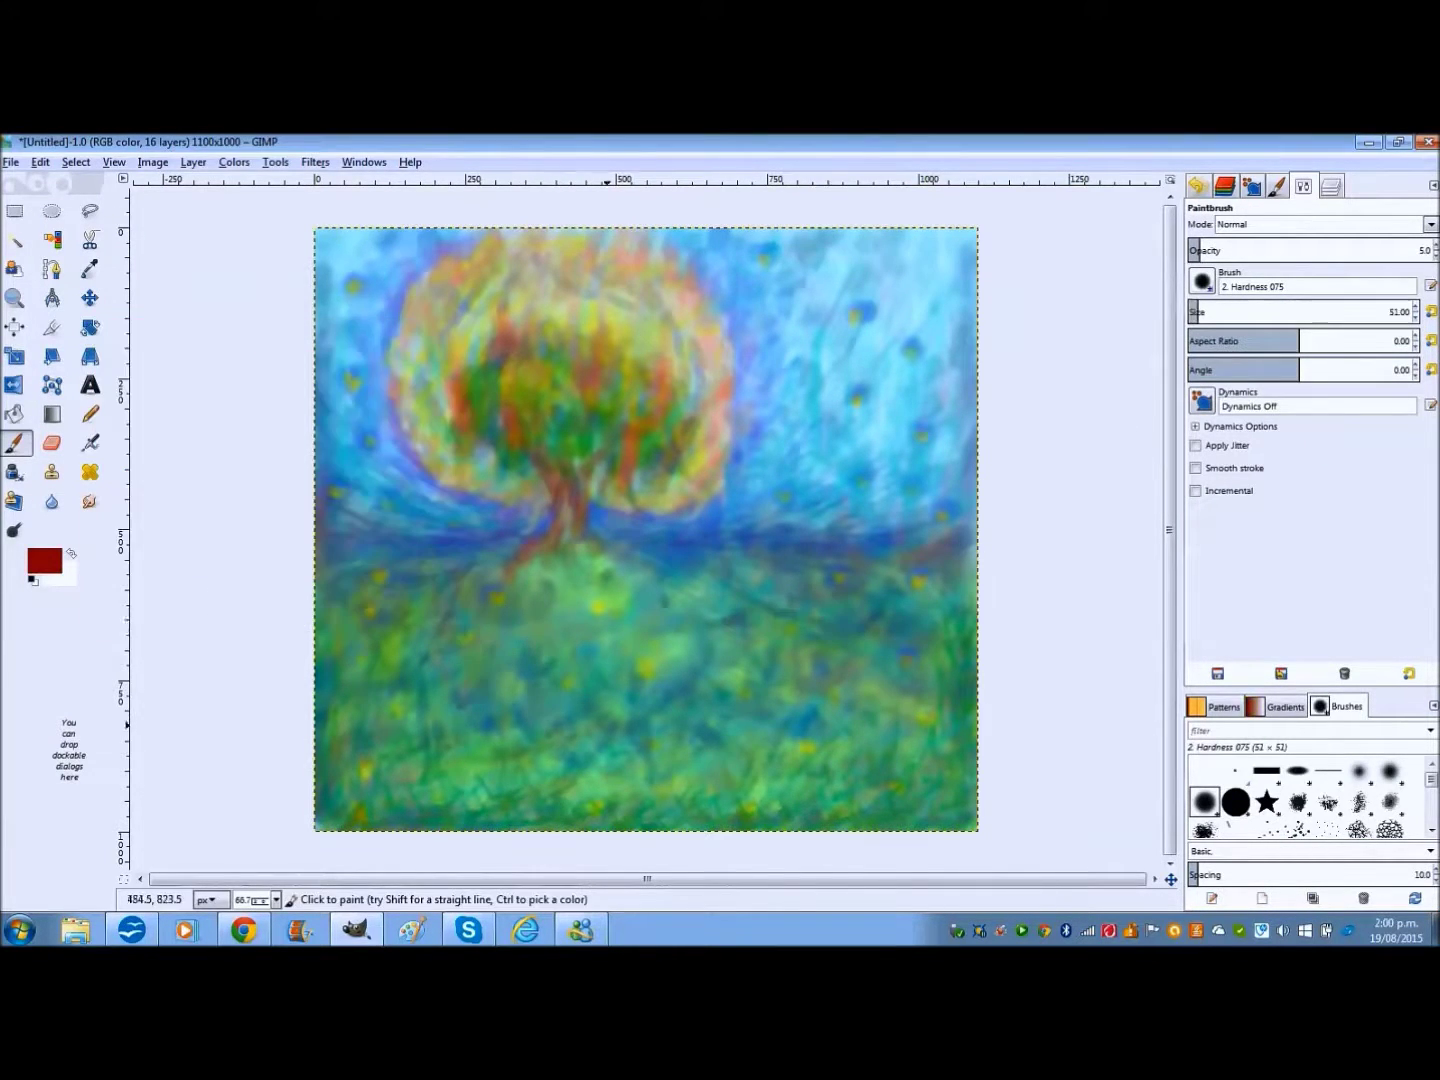
pyautogui.moveTo(575, 814); pyautogui.dragTo(695, 761)
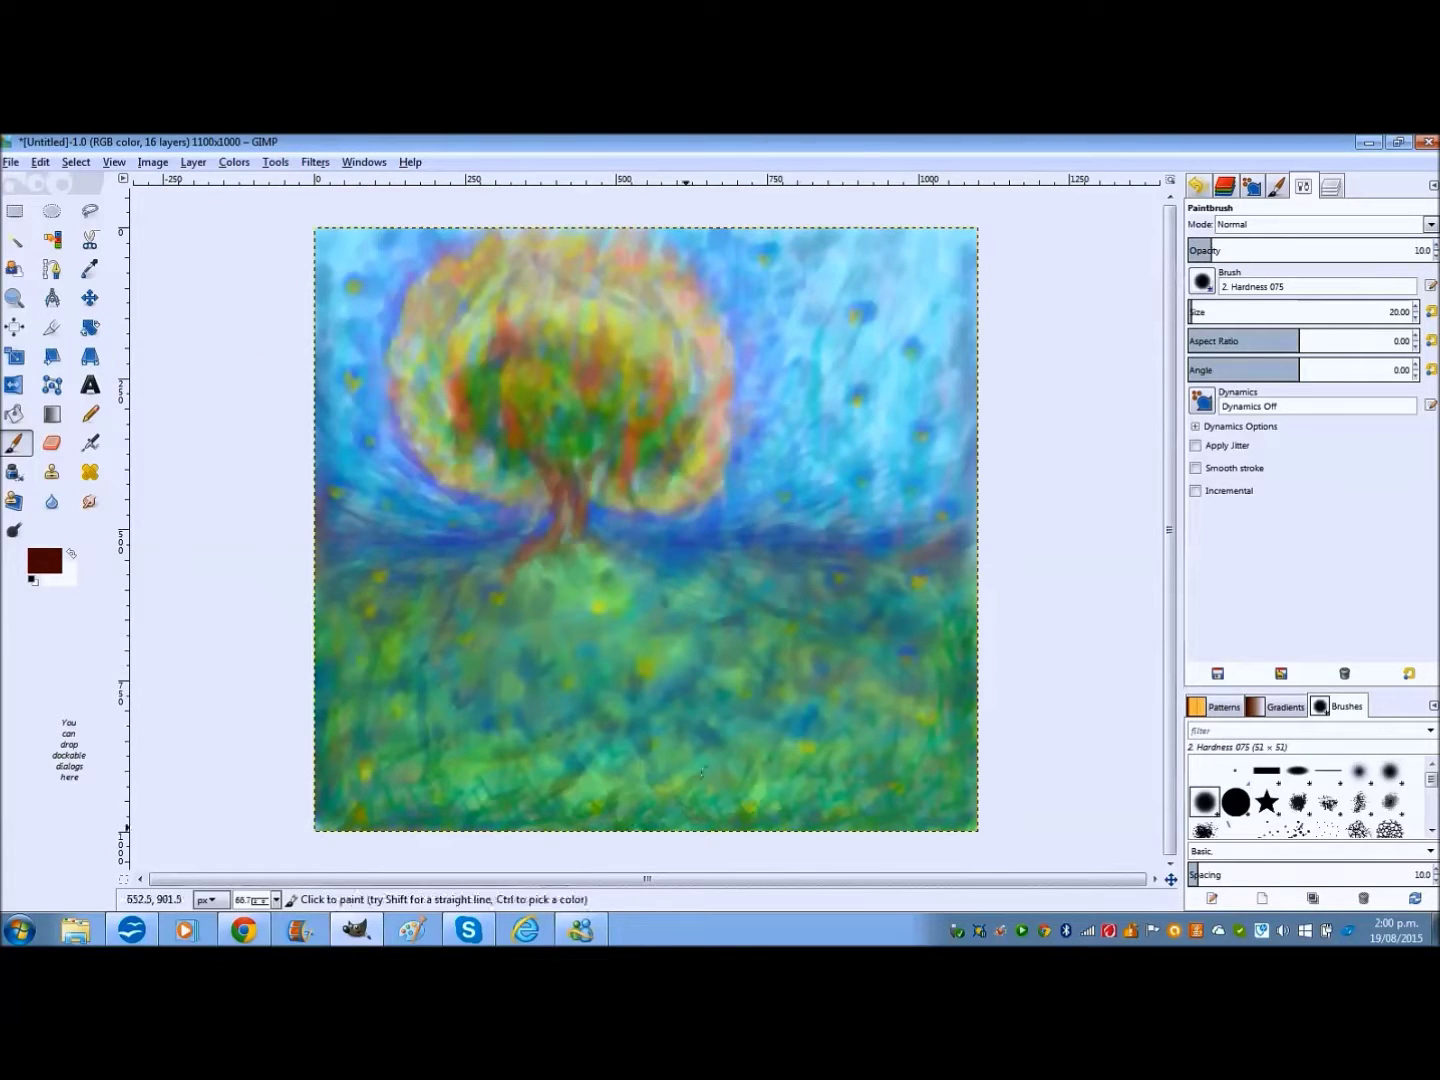
# Step: Cycle the paint colour through dark crimson, crimson-pink and darker magenta
pyautogui.click(44, 562)
pyautogui.click(331, 600)
pyautogui.click(44, 561)
pyautogui.click(329, 600)
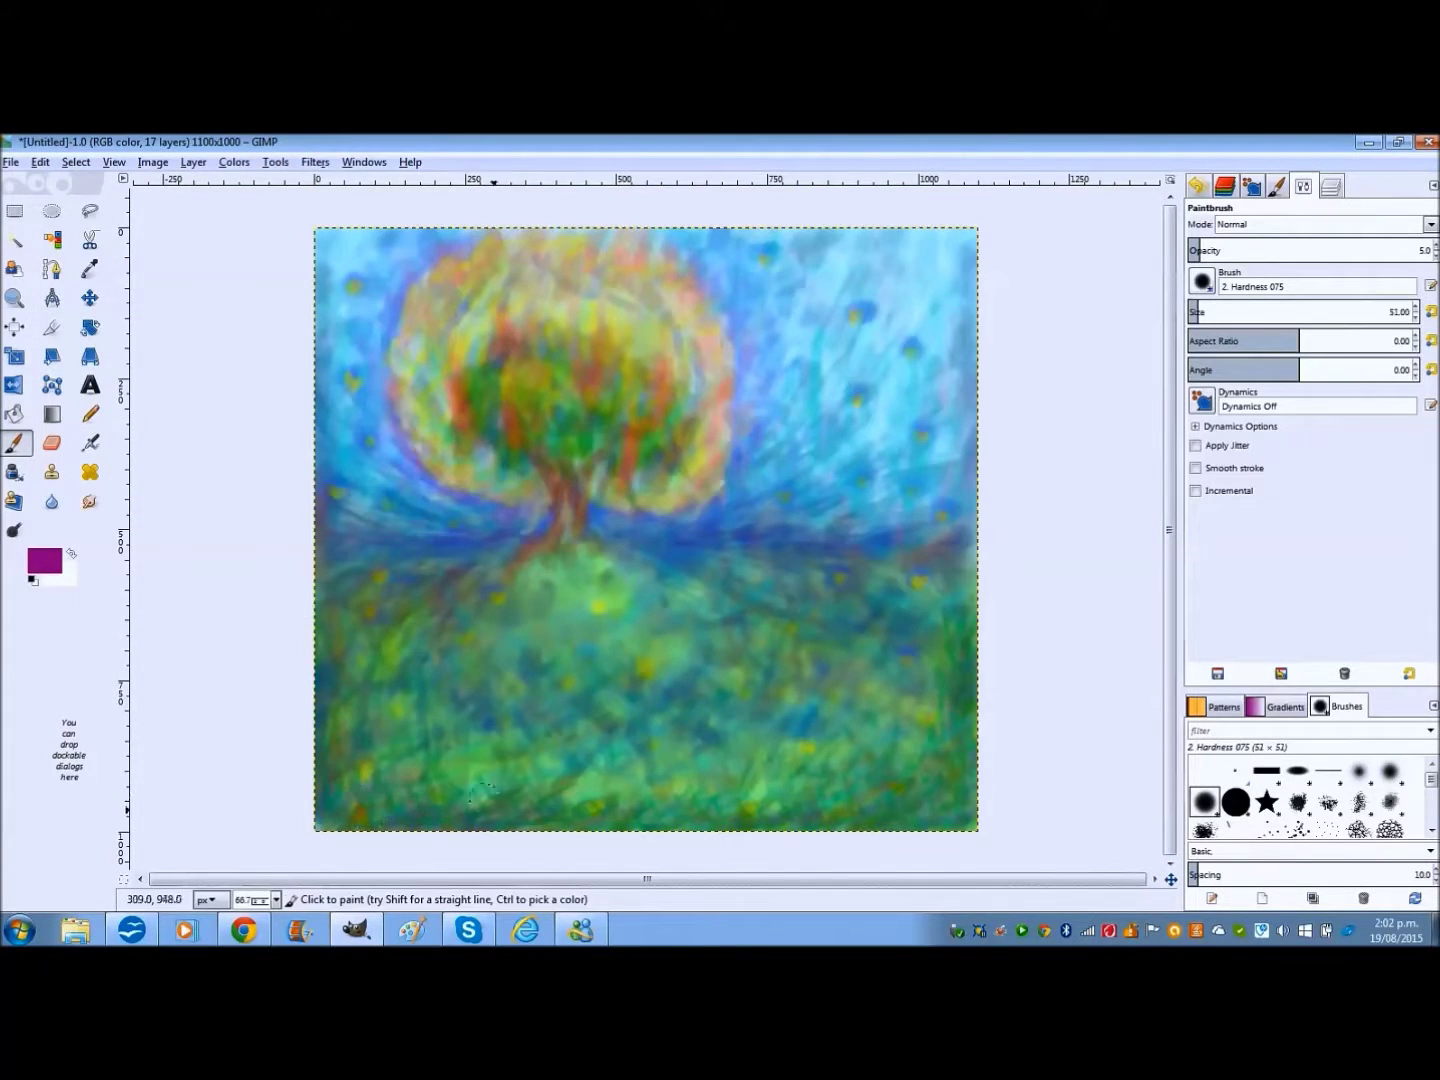
pyautogui.click(44, 562)
pyautogui.click(331, 601)
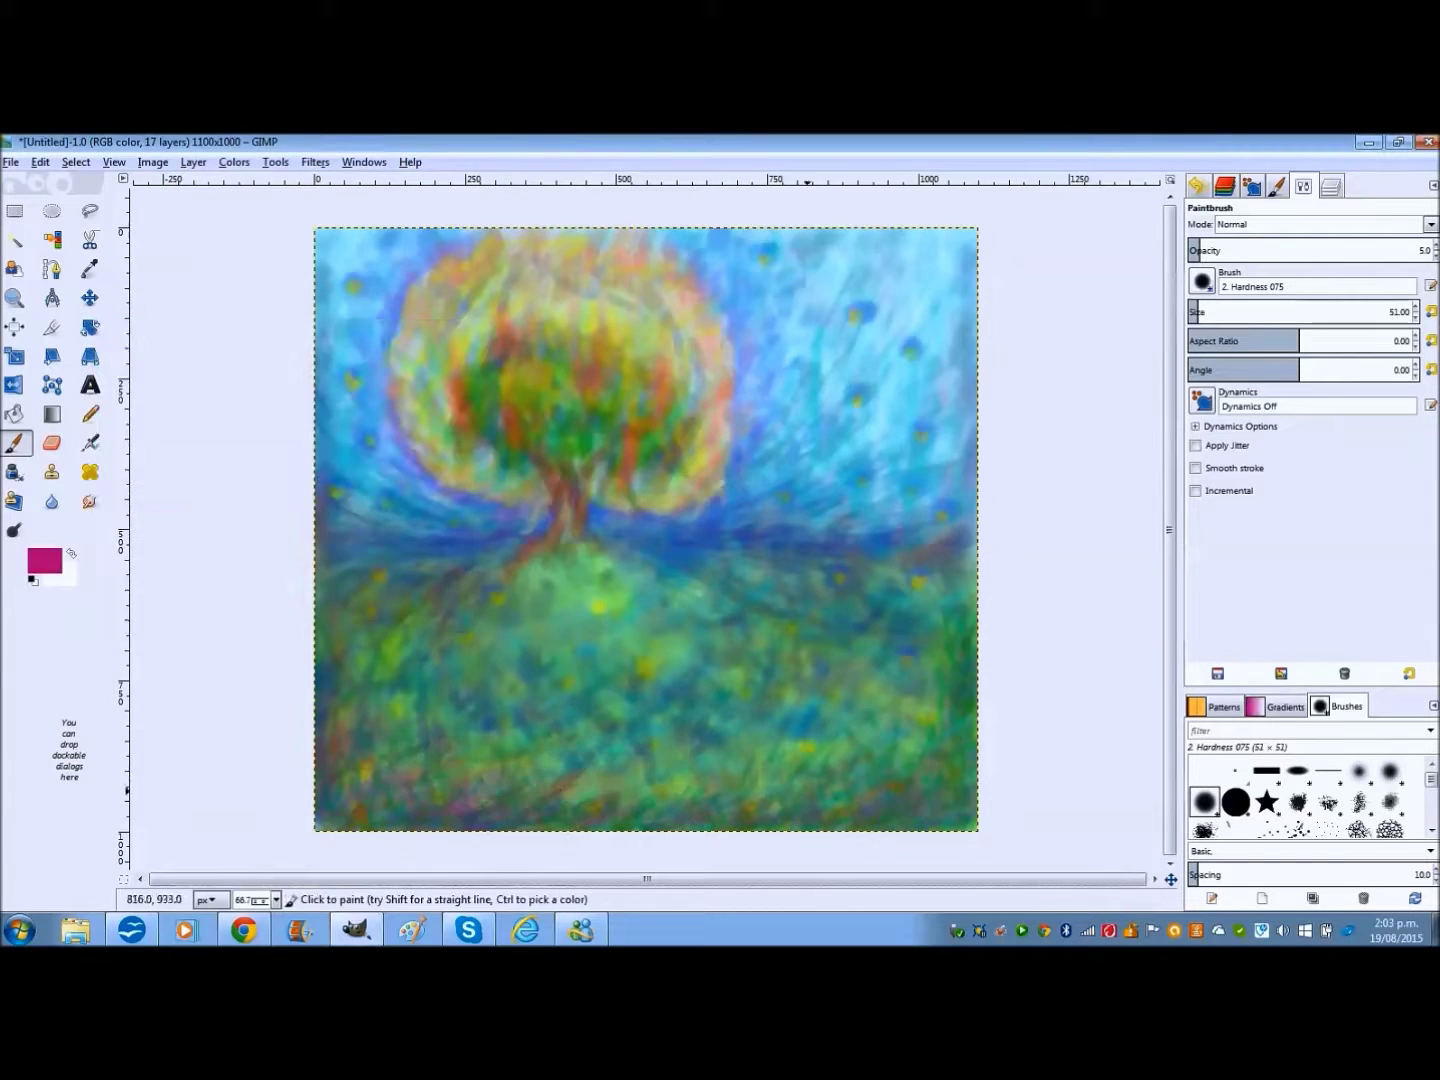
pyautogui.click(44, 562)
pyautogui.click(331, 601)
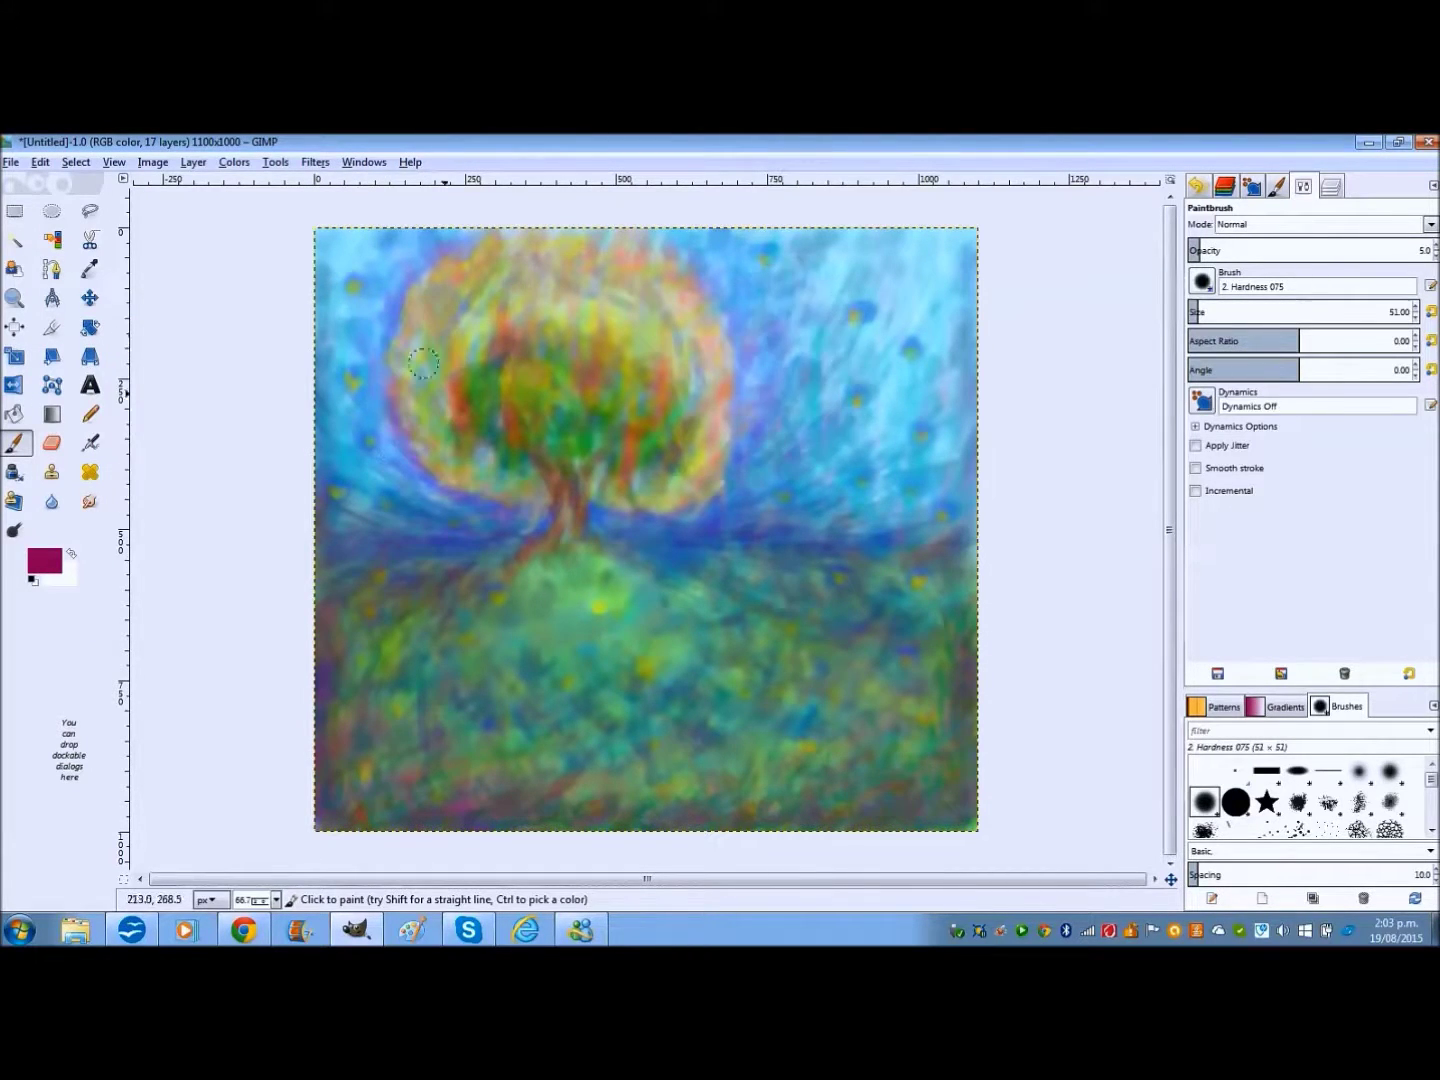
# Step: Switch to dark green with a larger brush and raise Layer #7 near the top
pyautogui.click(44, 561)
pyautogui.click(318, 601)
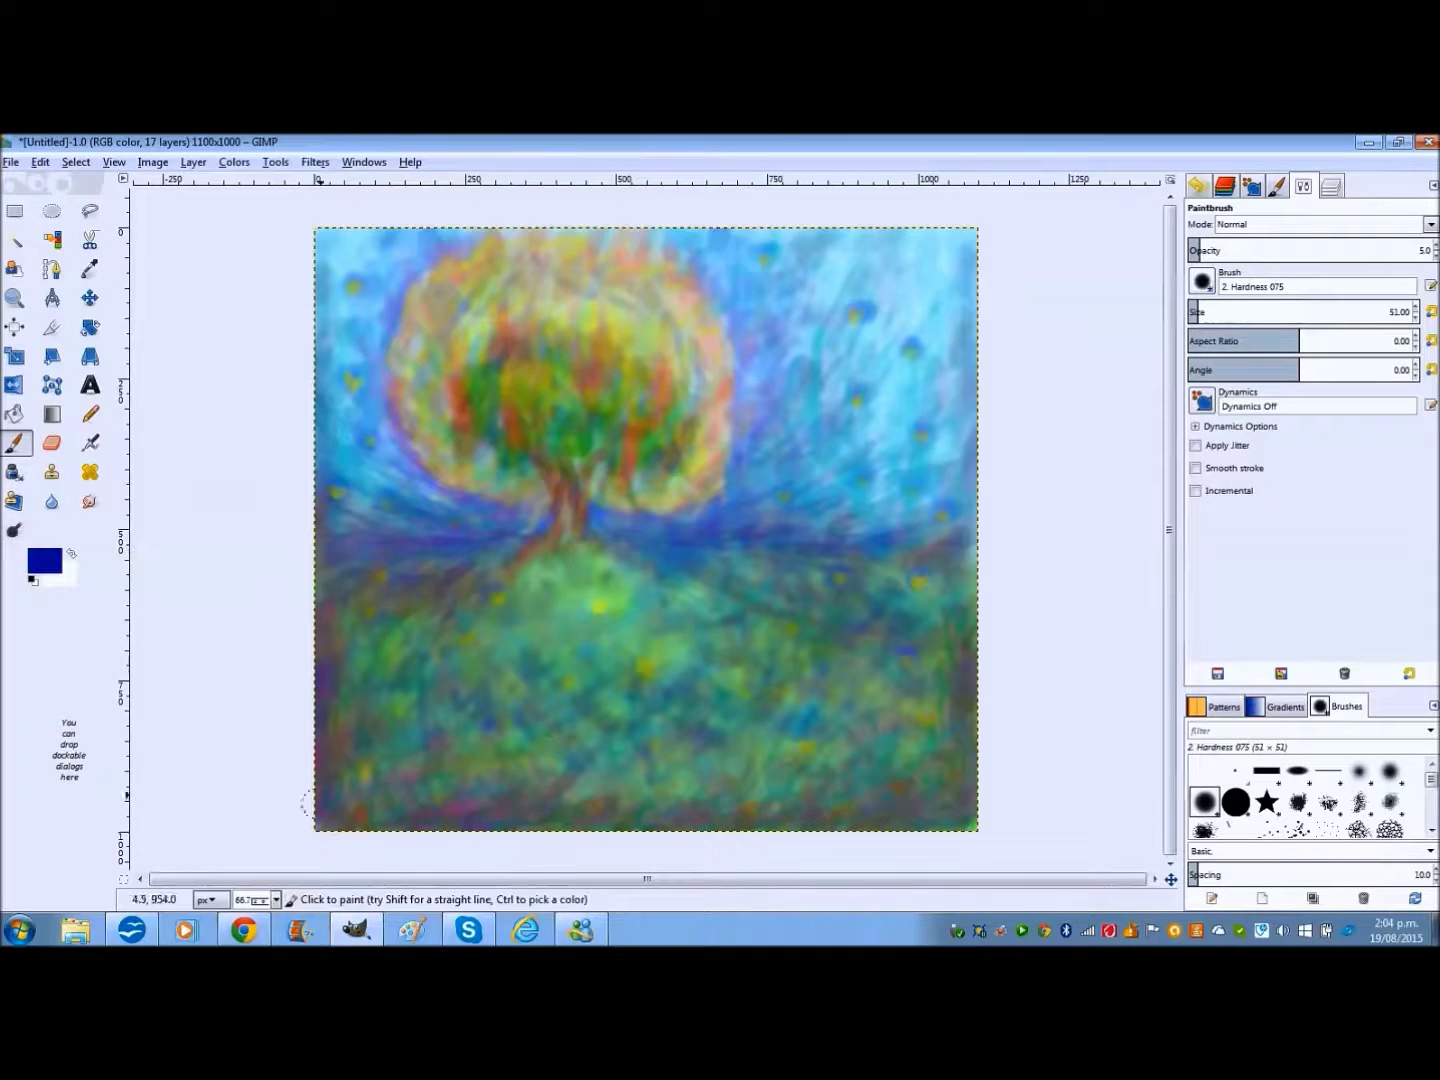
pyautogui.press('x')
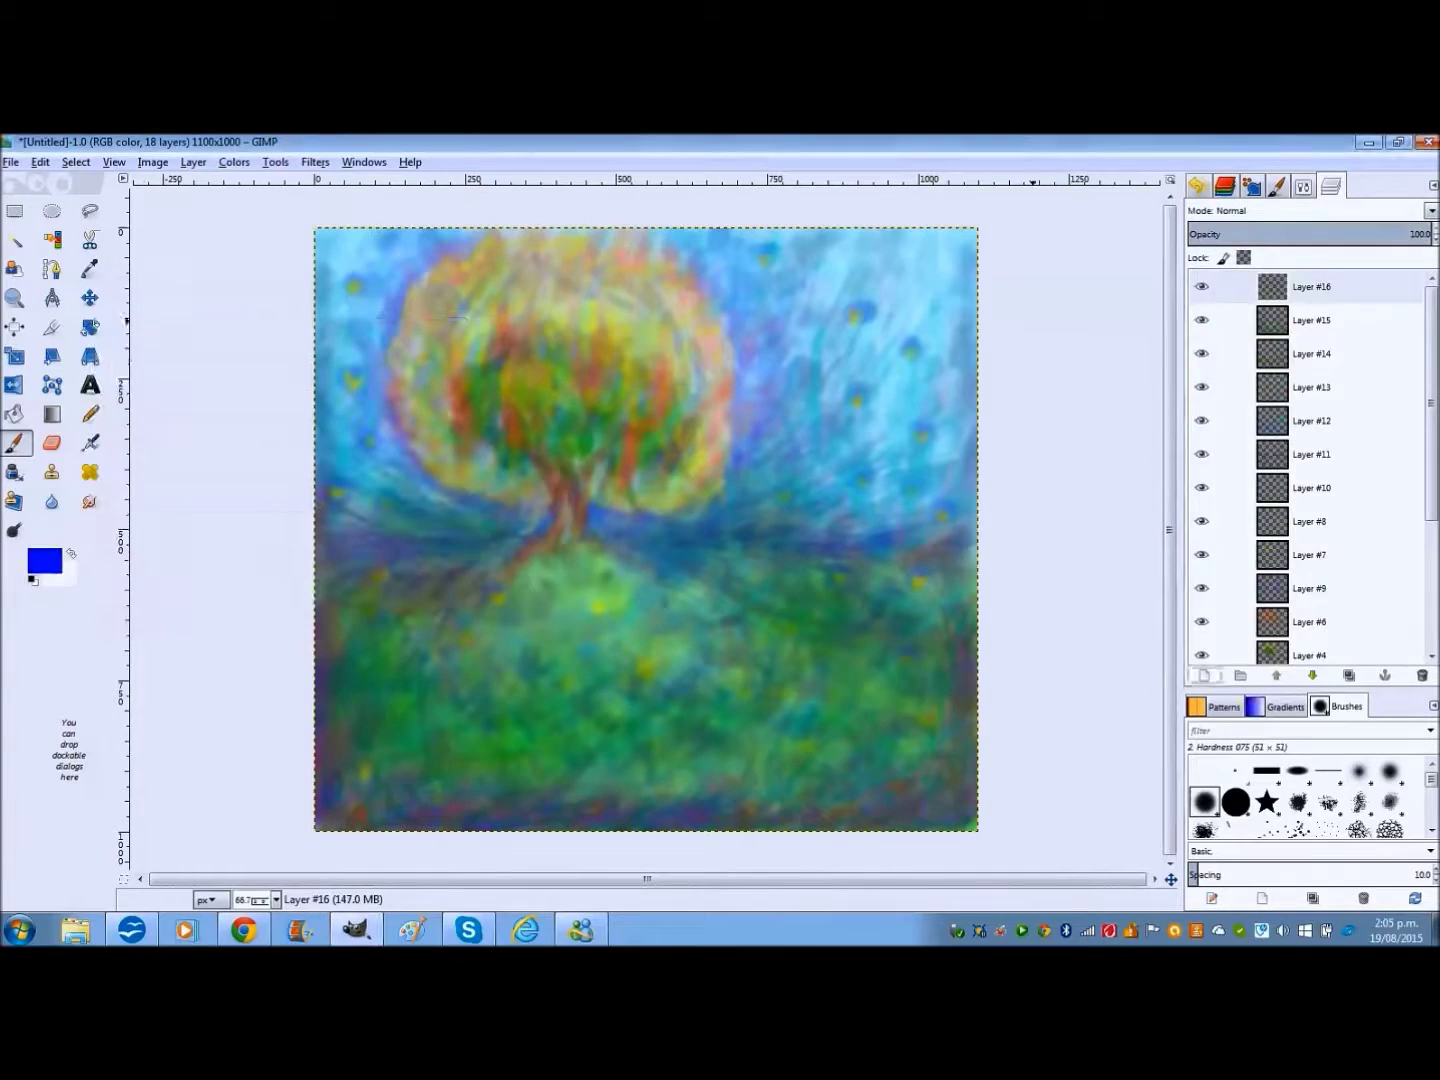
pyautogui.click(1303, 186)
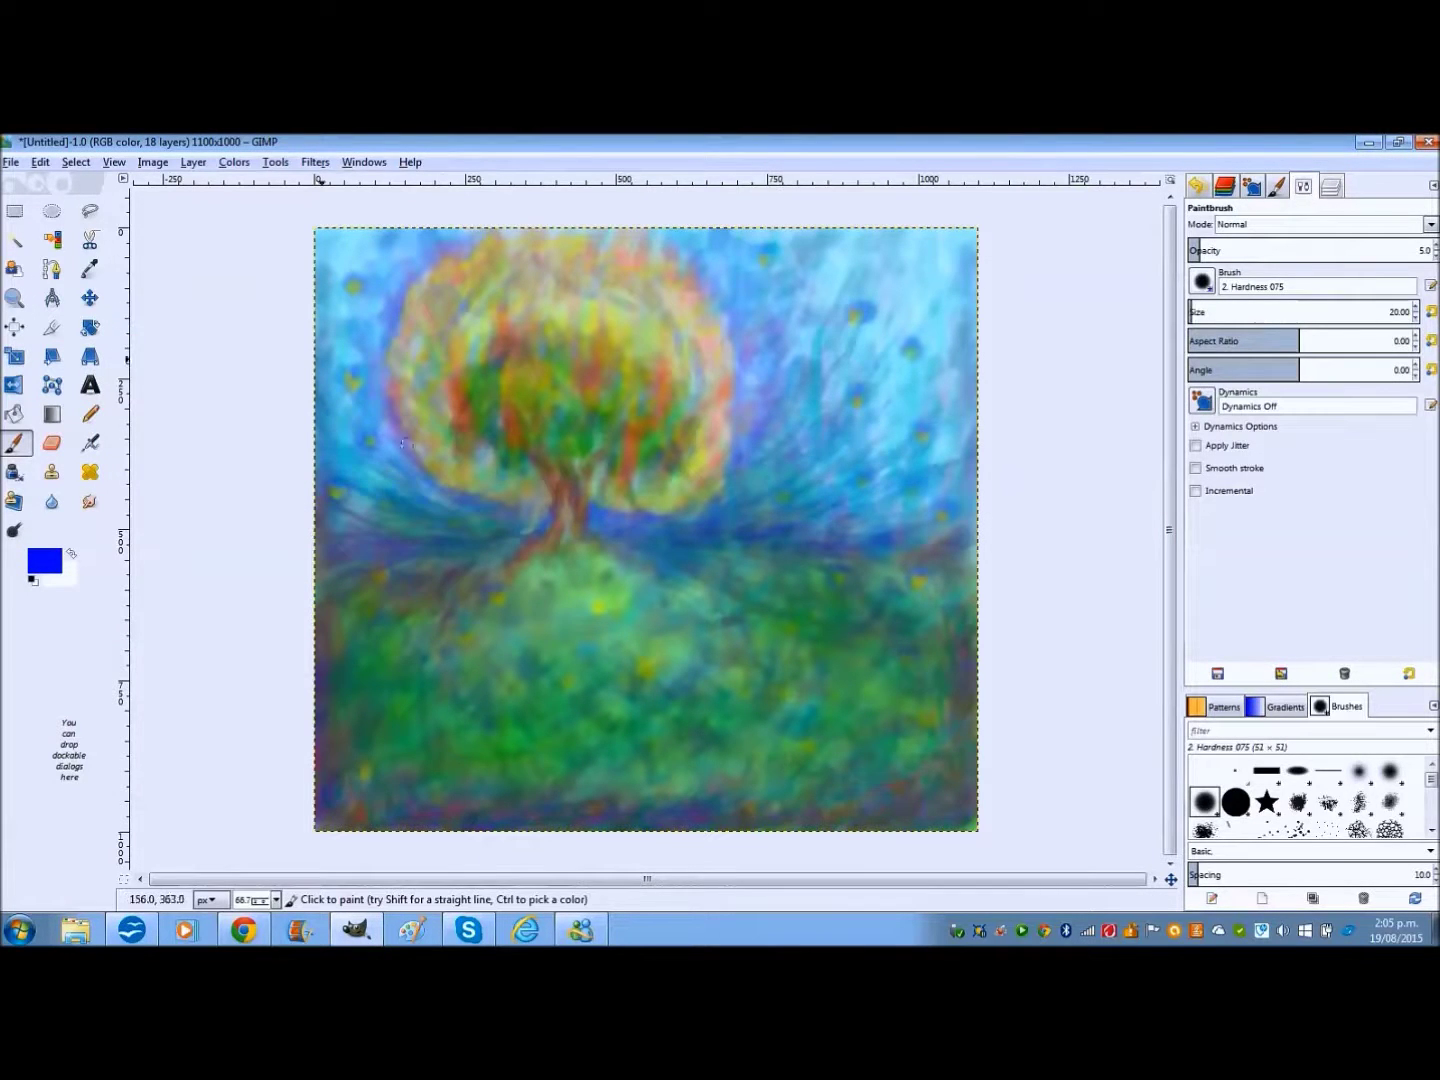
pyautogui.click(1331, 185)
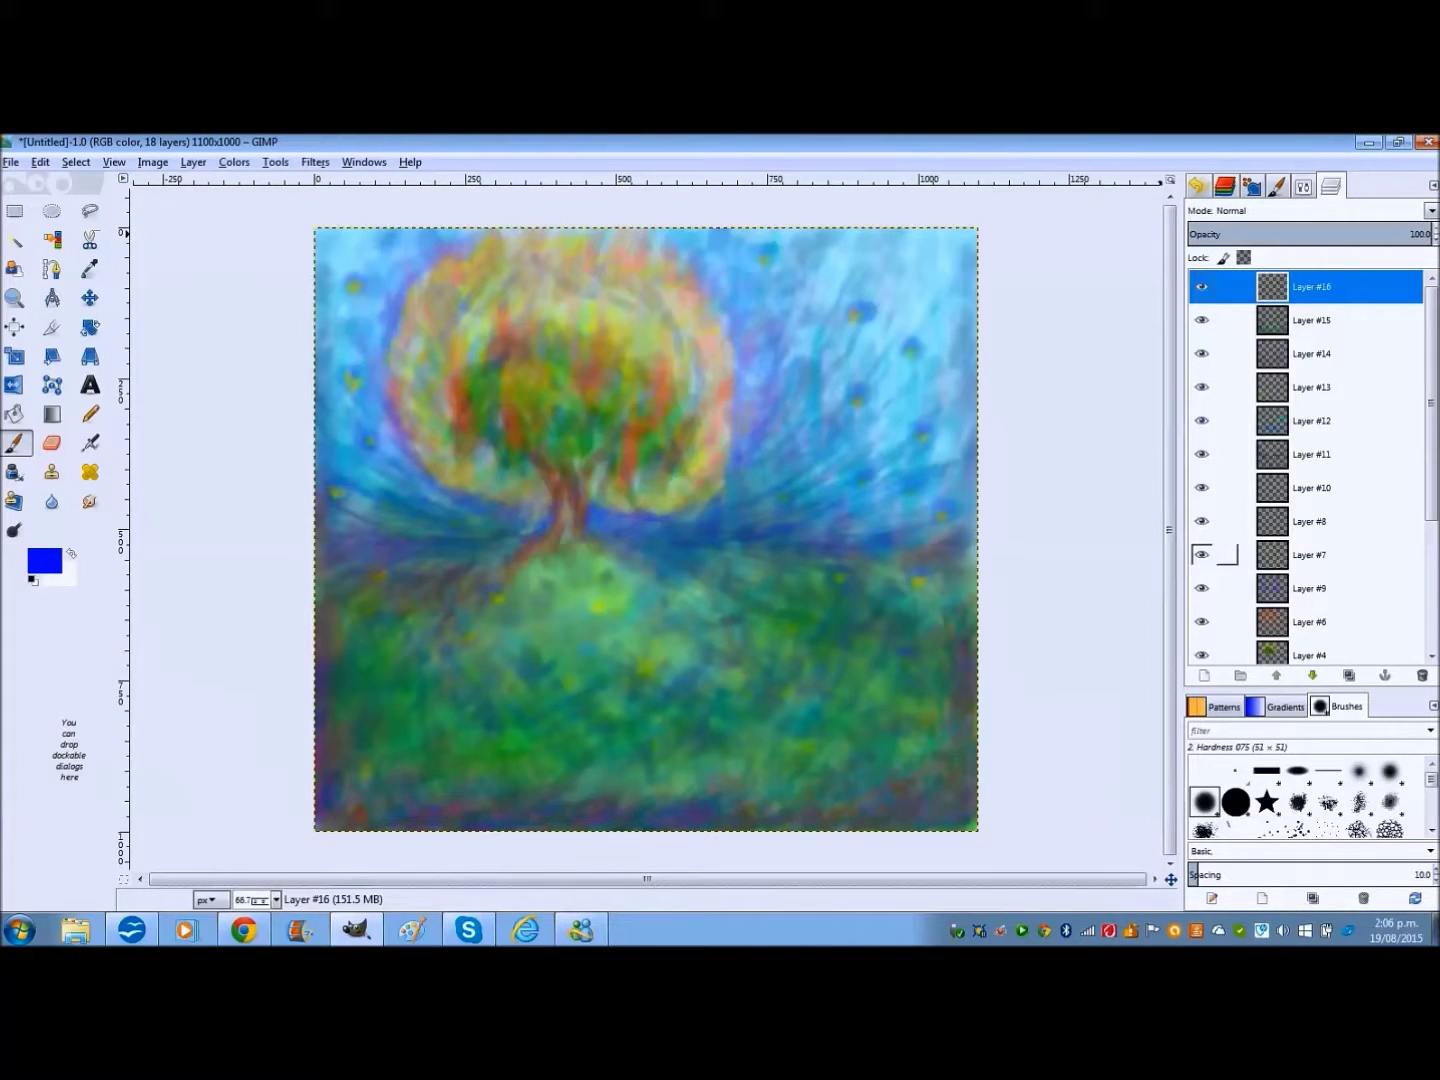
pyautogui.moveTo(1309, 555)
pyautogui.mouseDown()
pyautogui.moveTo(1310, 320)
pyautogui.moveTo(1312, 387)
pyautogui.mouseUp()
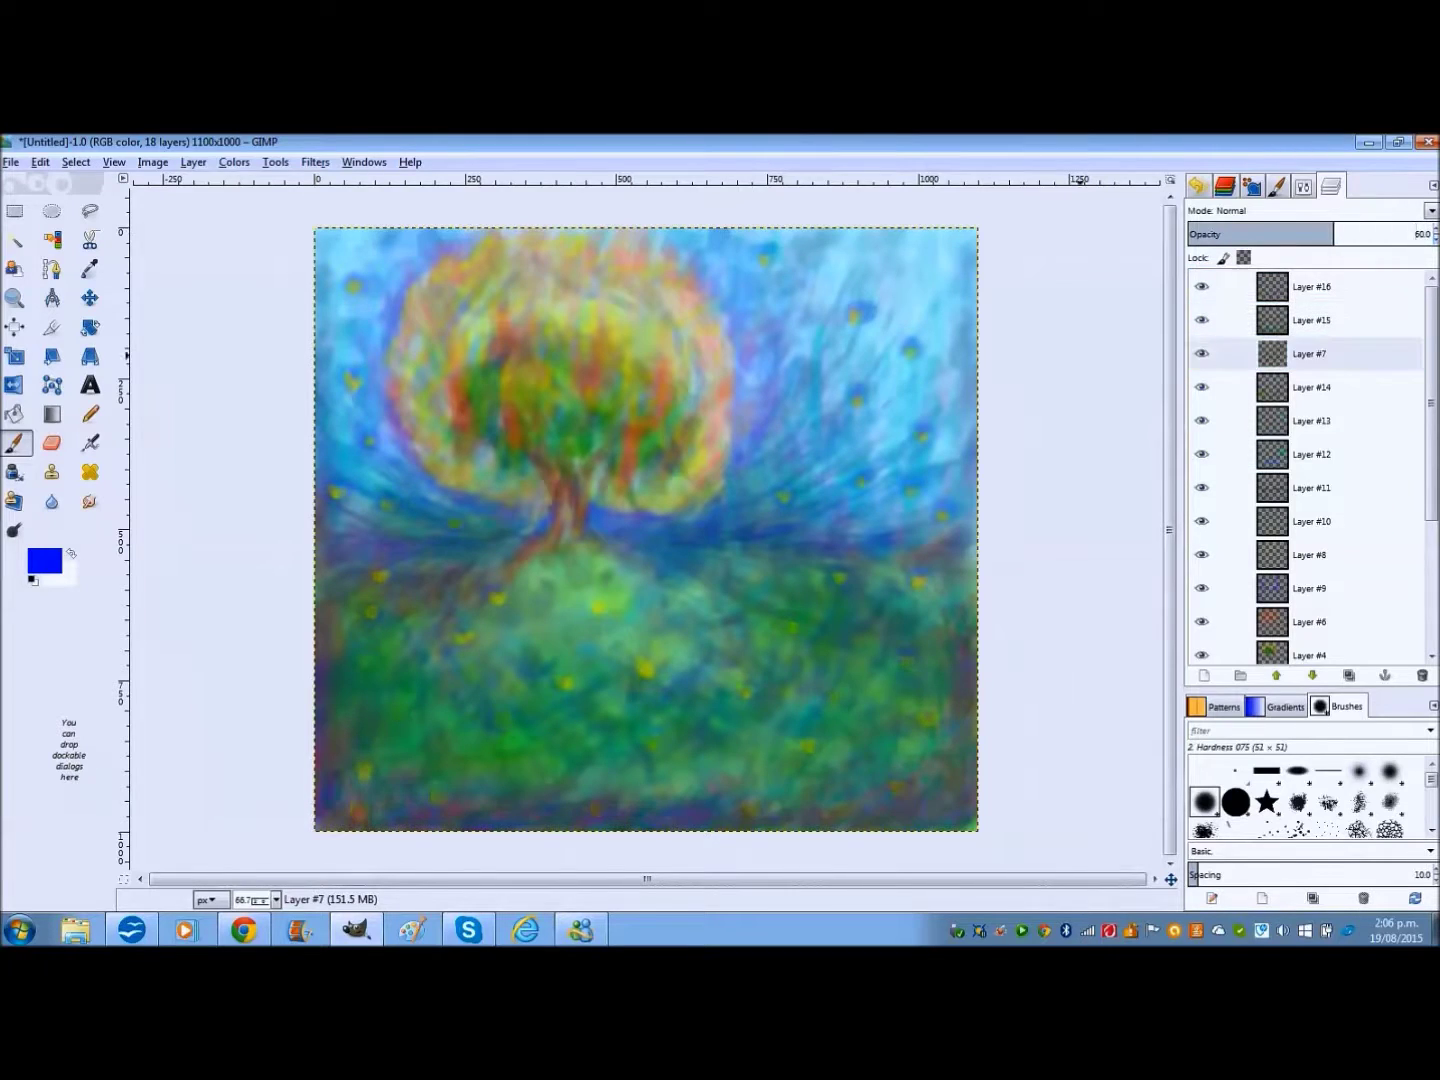
# Step: Sign 'Scr1b3' in blue Segoe Script at lower right, then add a fresh paint layer
pyautogui.press('t')
pyautogui.moveTo(702, 749); pyautogui.dragTo(1001, 841)
pyautogui.write('Scr1b3Segoe Script')
pyautogui.press('Return')
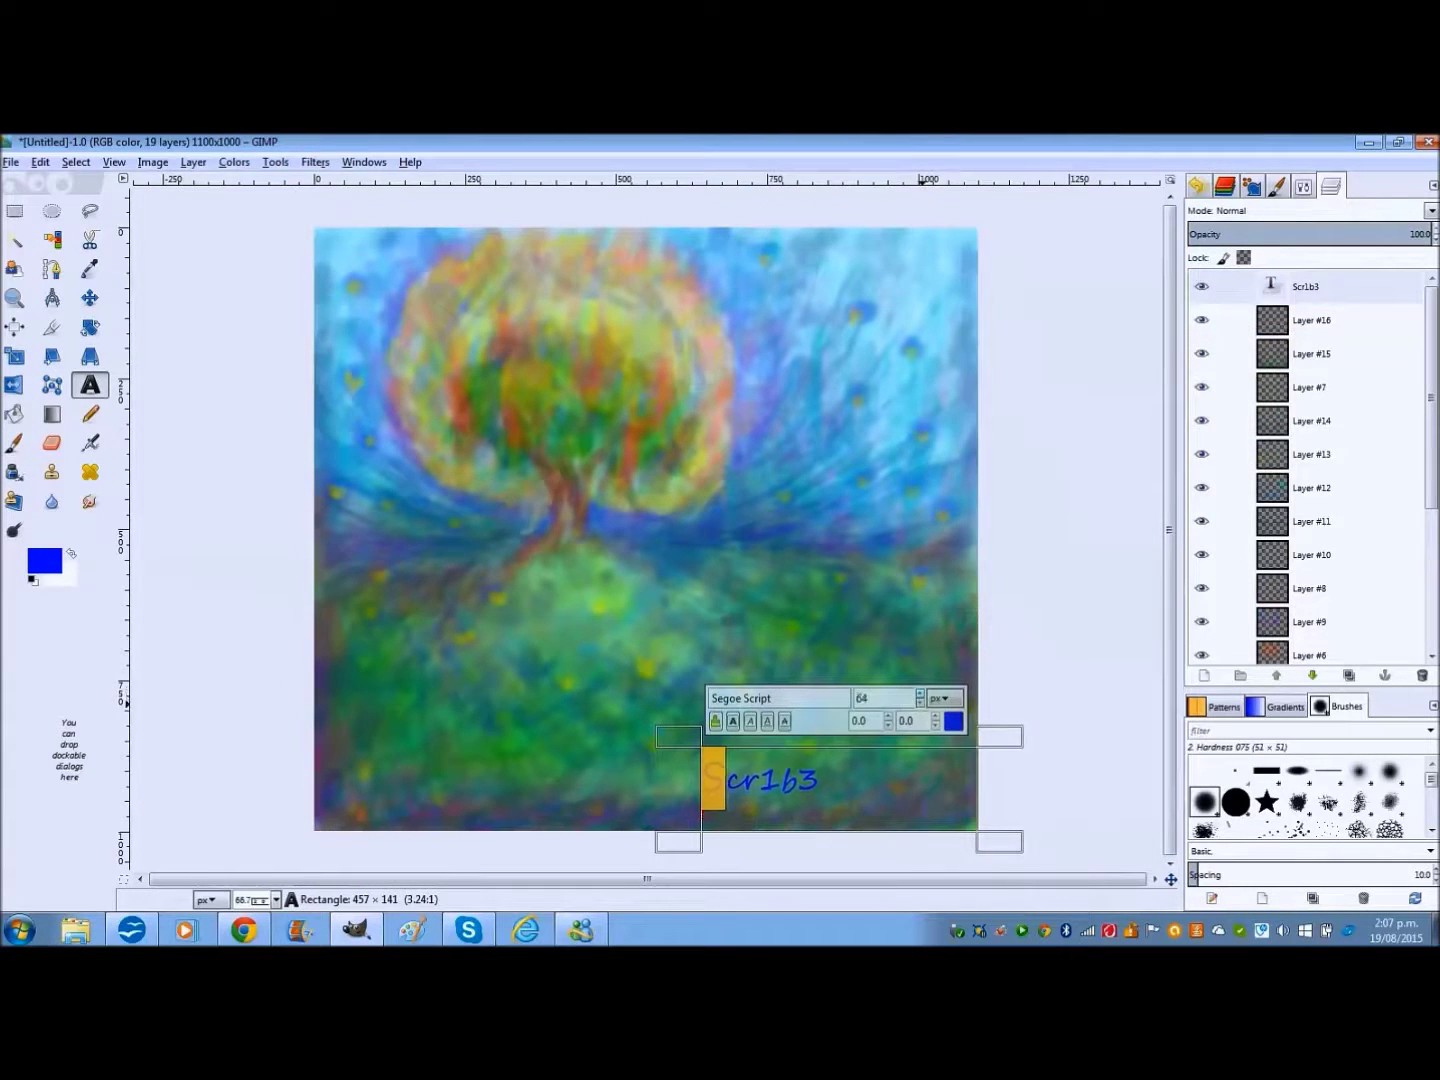
pyautogui.moveTo(680, 737); pyautogui.dragTo(770, 750)
pyautogui.write('se')
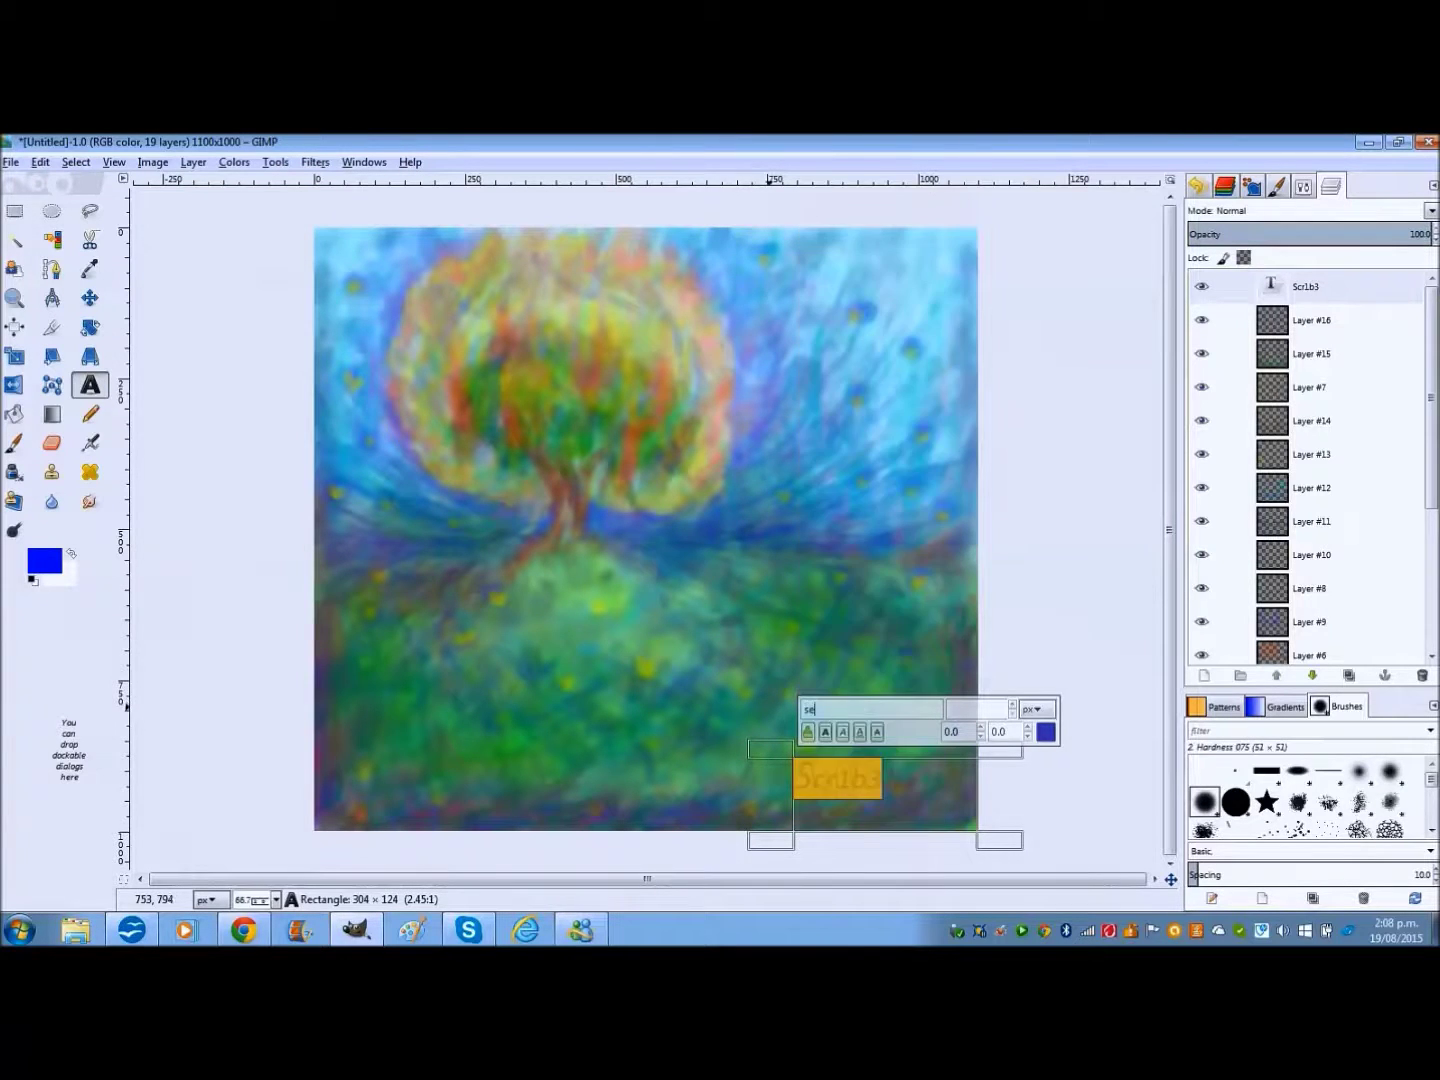
pyautogui.click(885, 770)
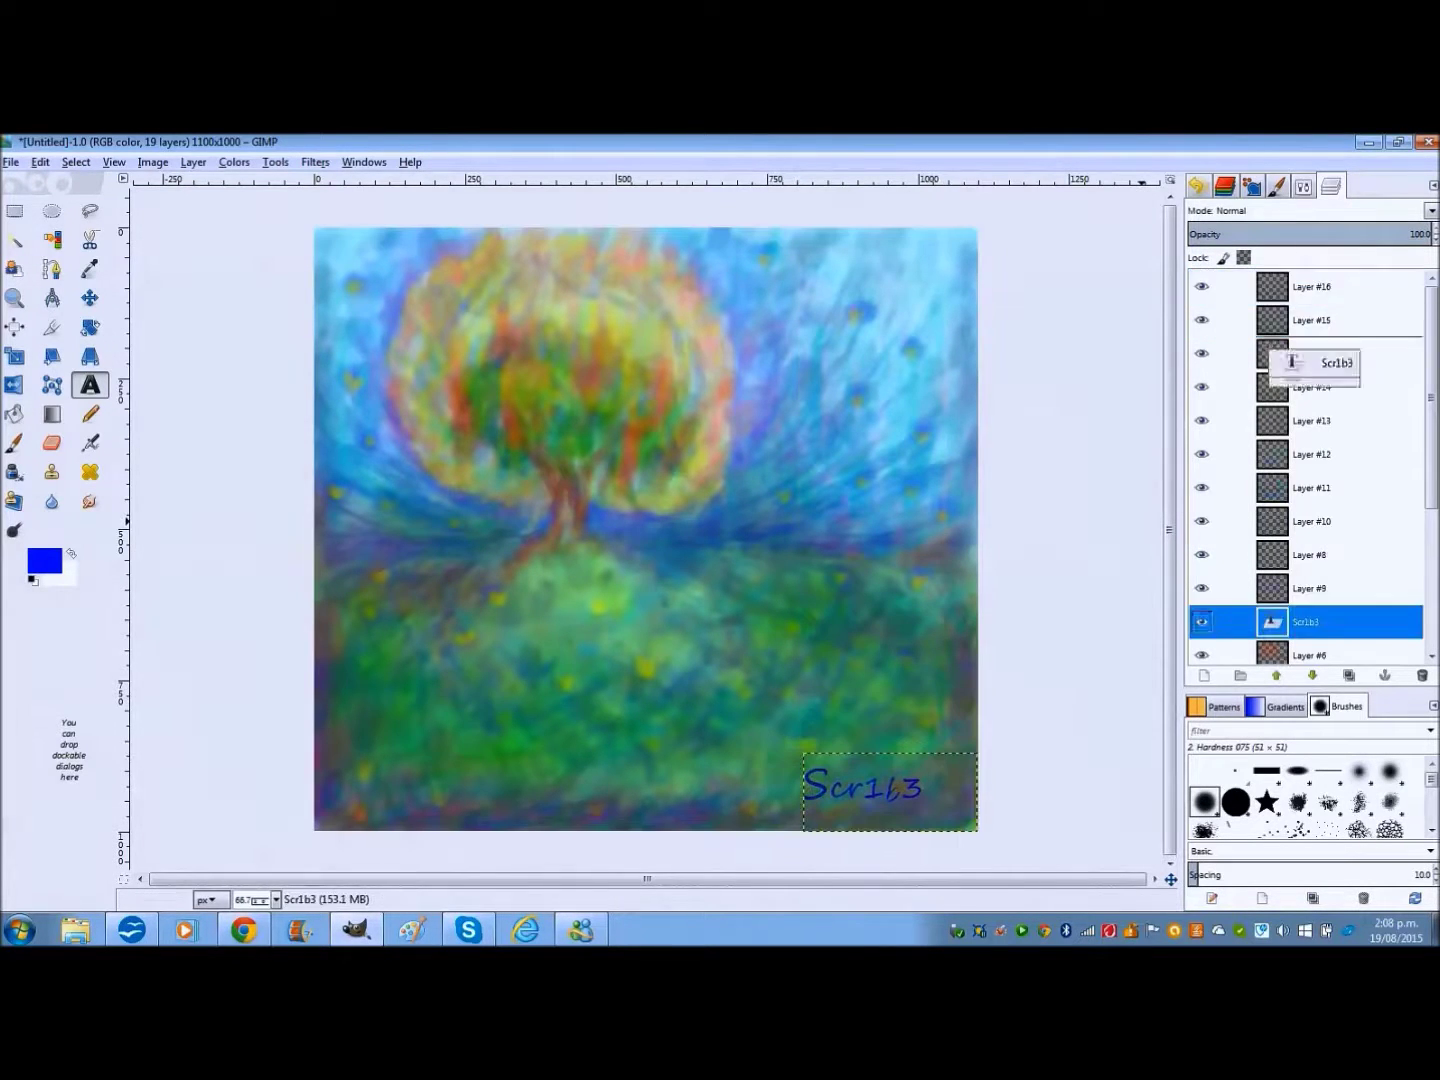
pyautogui.click(1203, 676)
pyautogui.press('p')
pyautogui.keyDown('ctrl'); pyautogui.click(855, 803); pyautogui.keyUp('ctrl')
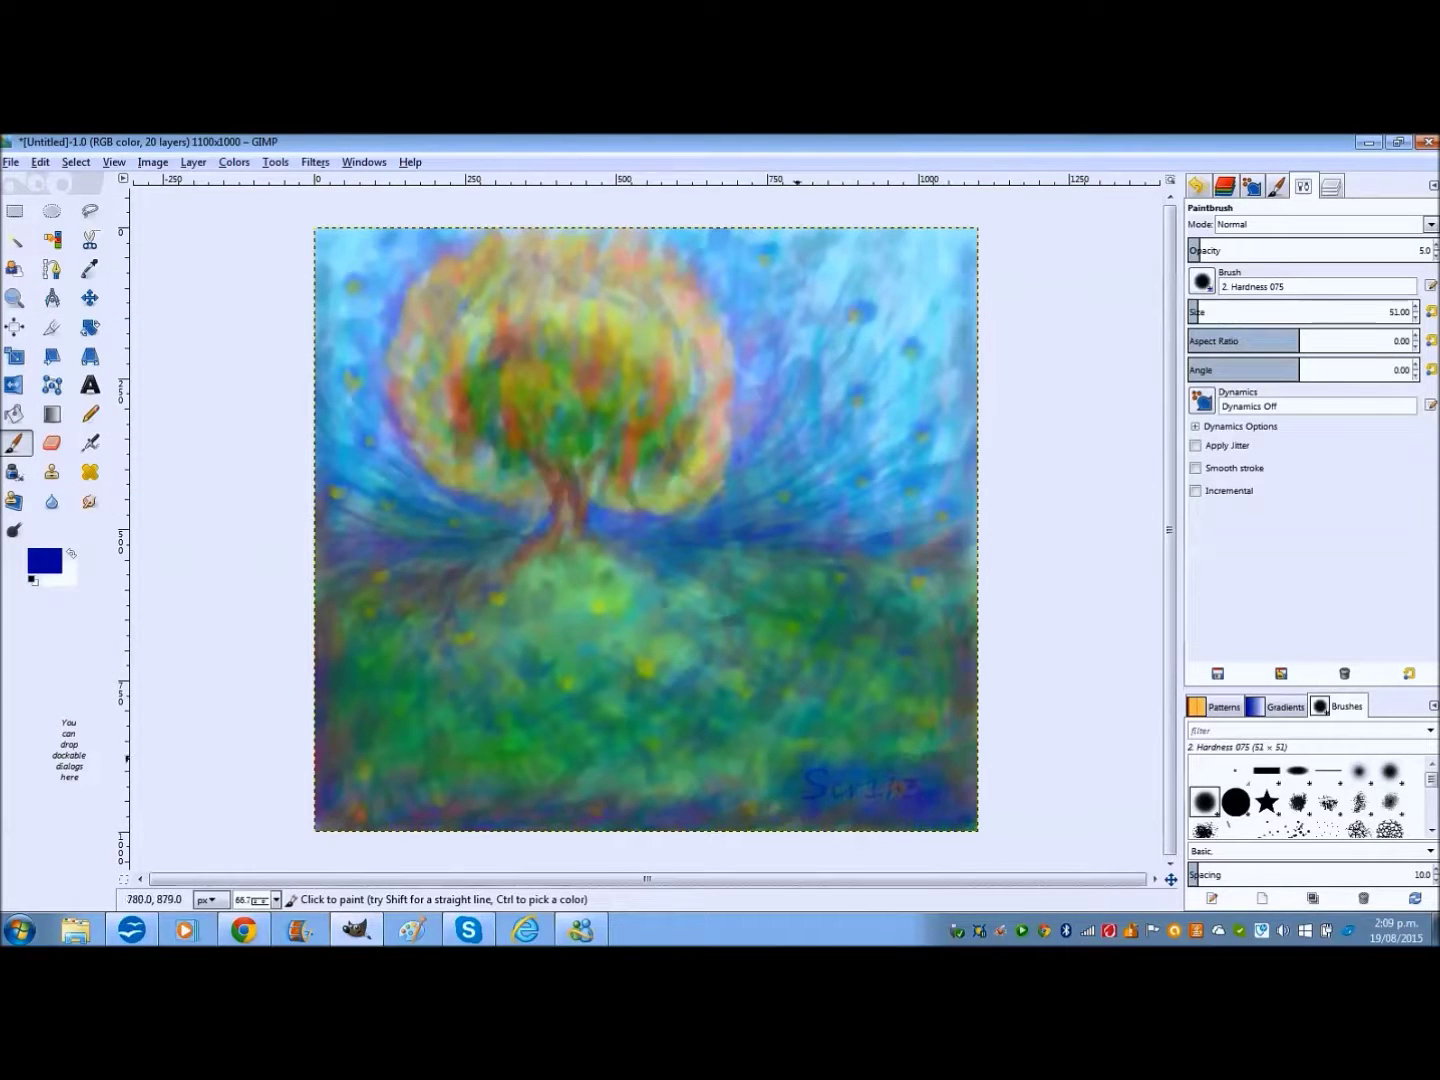
# Step: Sample the signature's magenta on a new layer and select Layer #17 to lower its opacity
pyautogui.press('s')
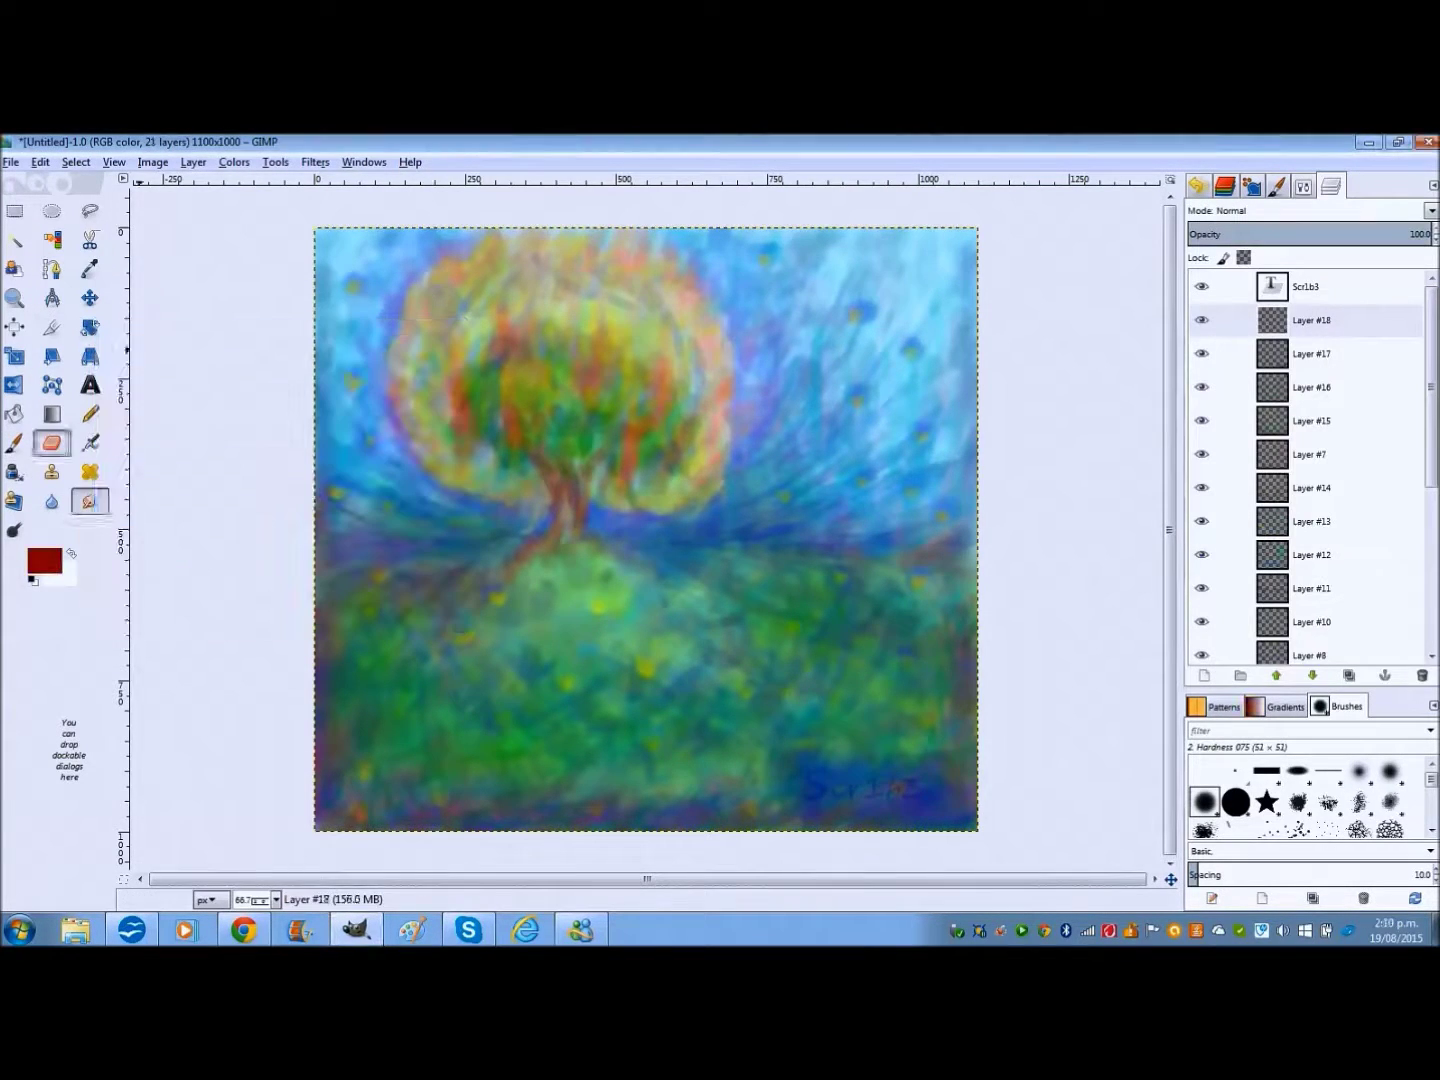
pyautogui.press('p')
pyautogui.keyDown('ctrl'); pyautogui.click(838, 806); pyautogui.keyUp('ctrl')
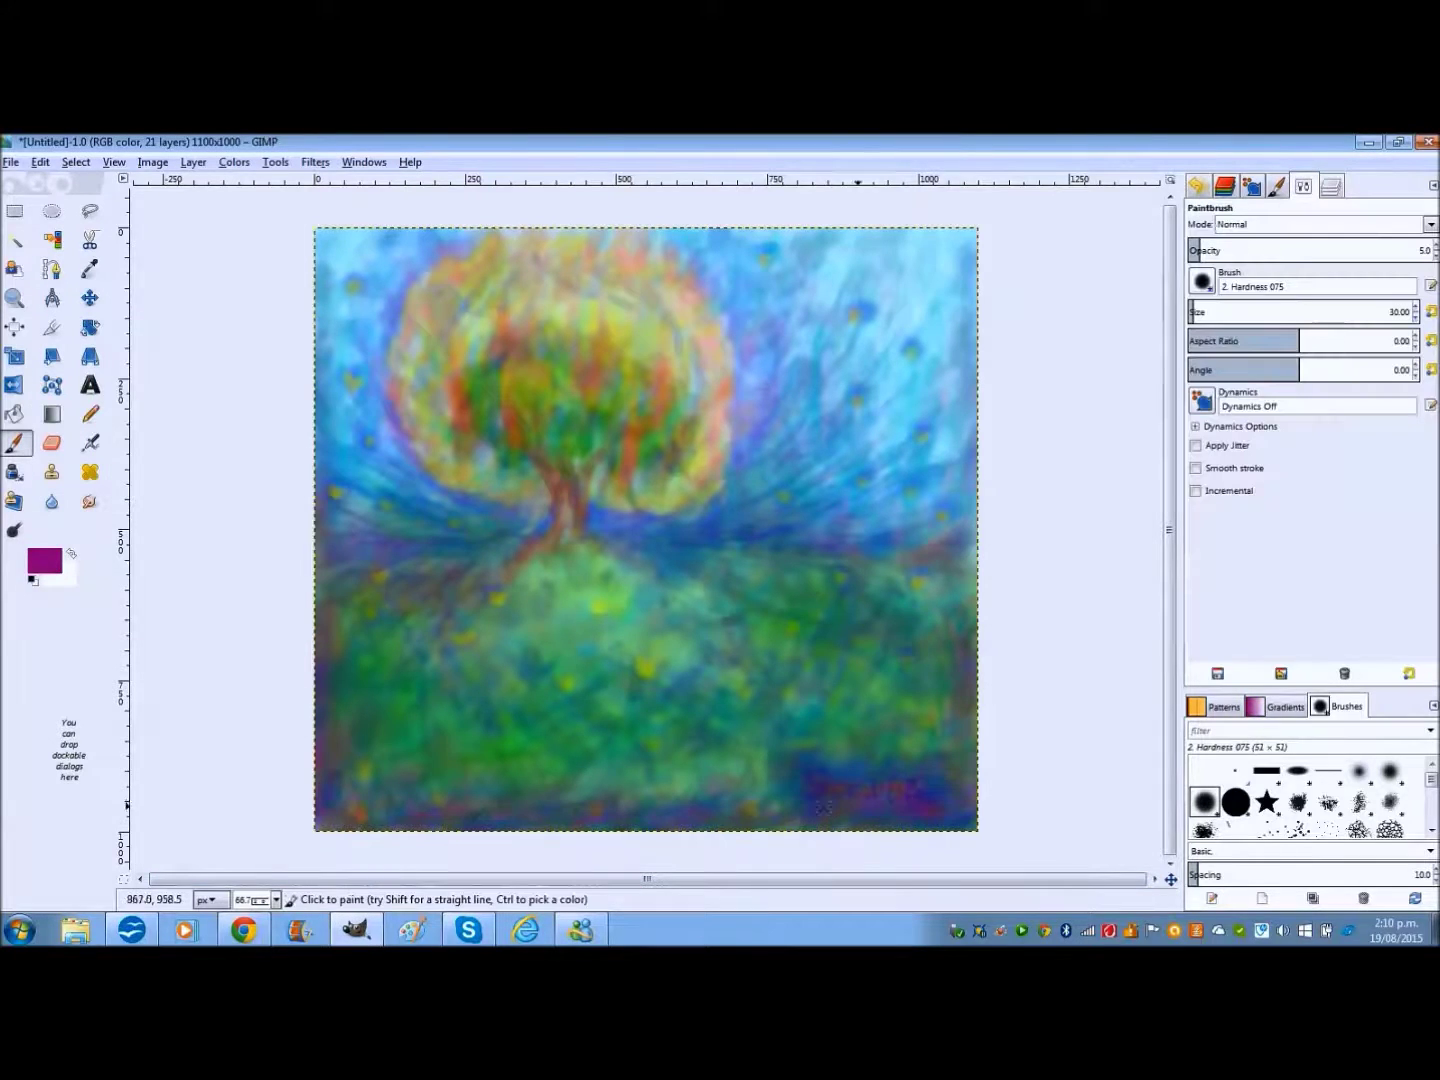
pyautogui.click(1331, 186)
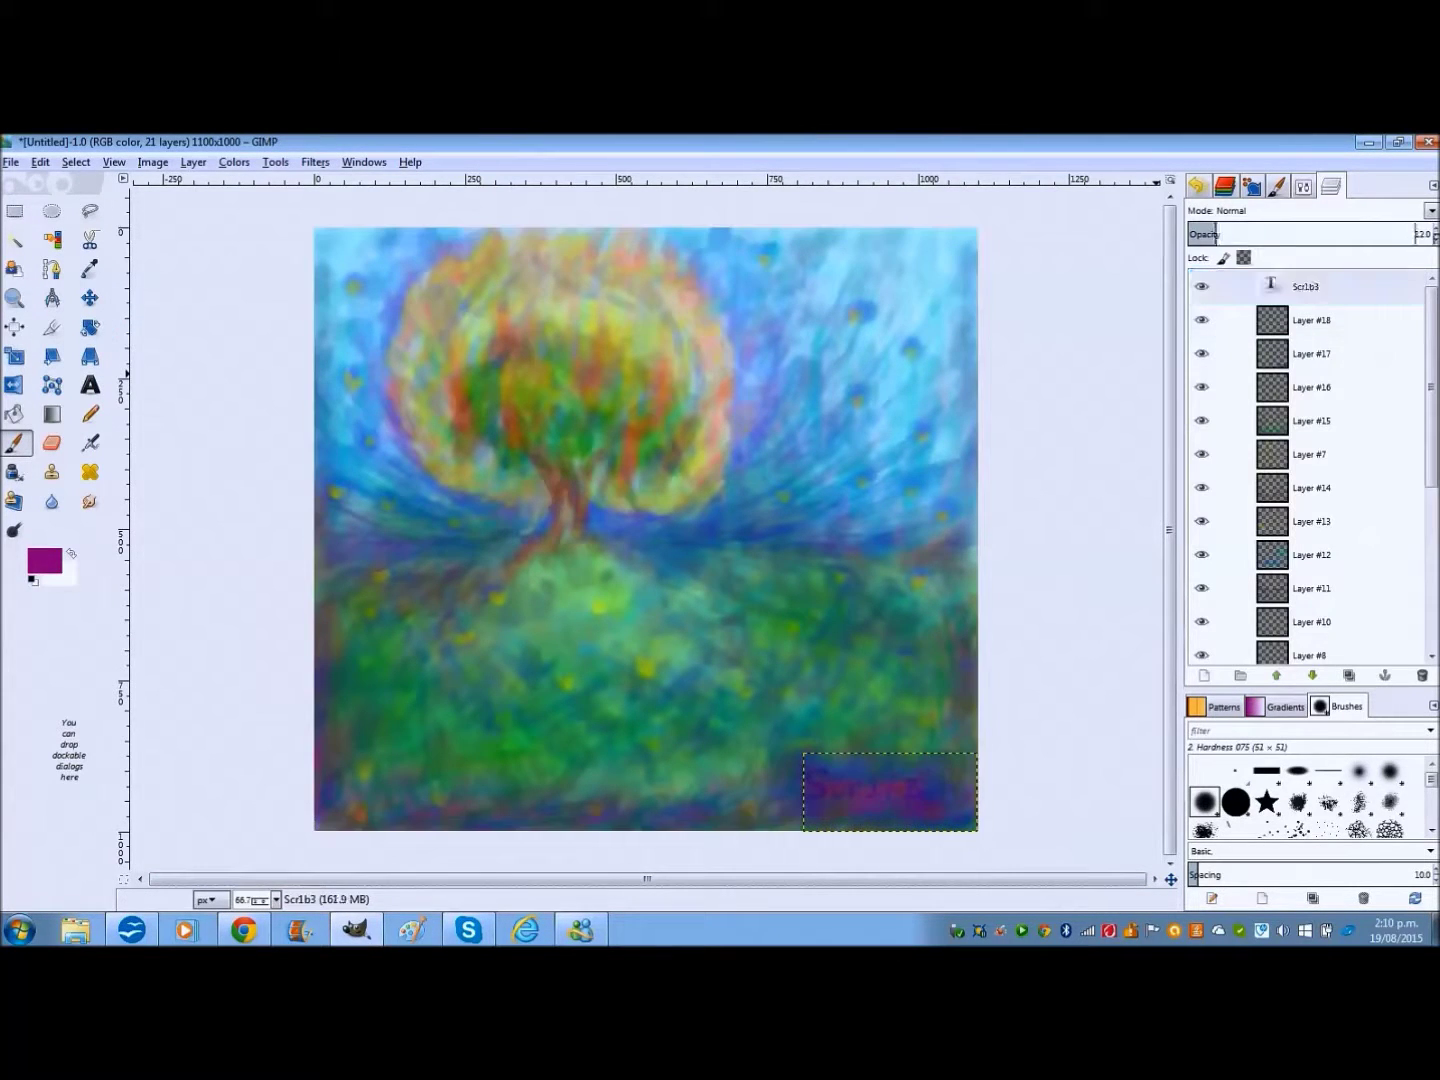
pyautogui.click(1311, 355)
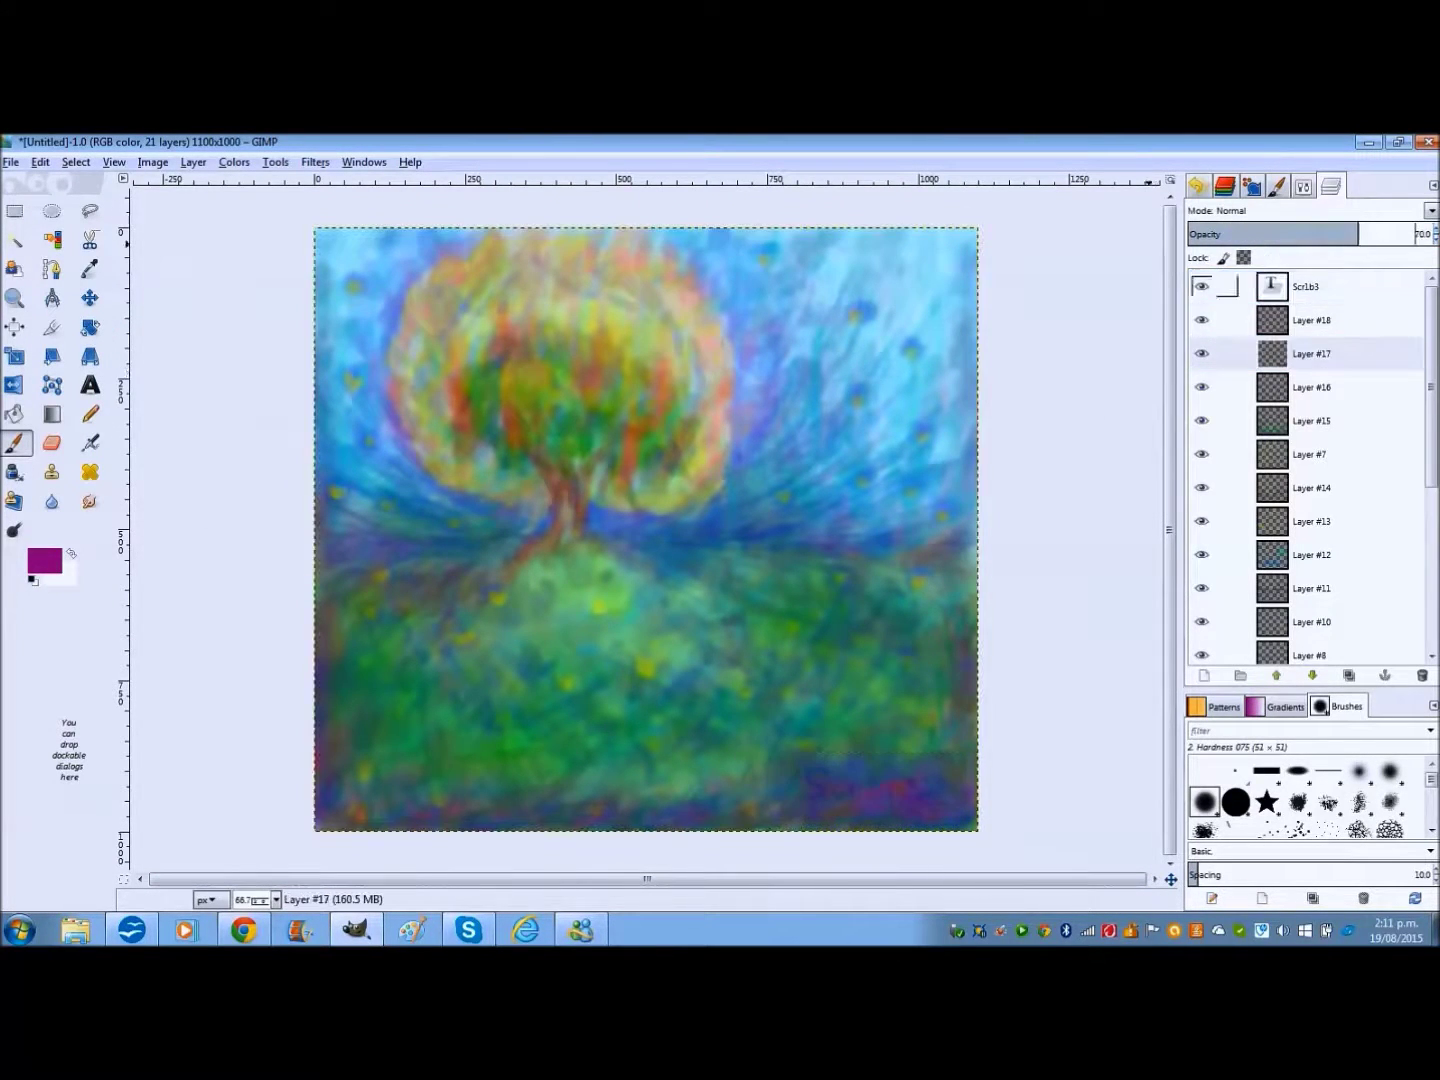